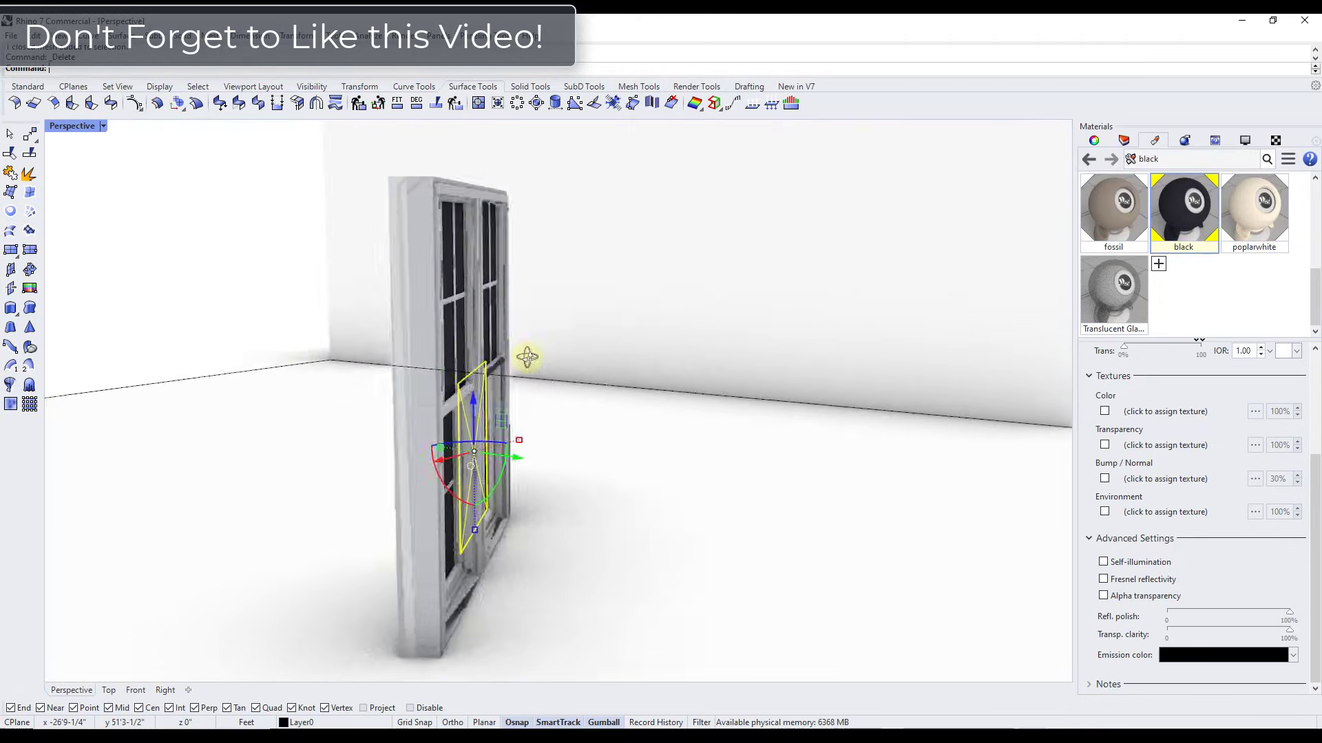
- Orbit and zoom around the window model to inspect the glass panes, then clear the selection
right_drag(525, 354, 275, 242)
scroll(279, 248, up, 3)
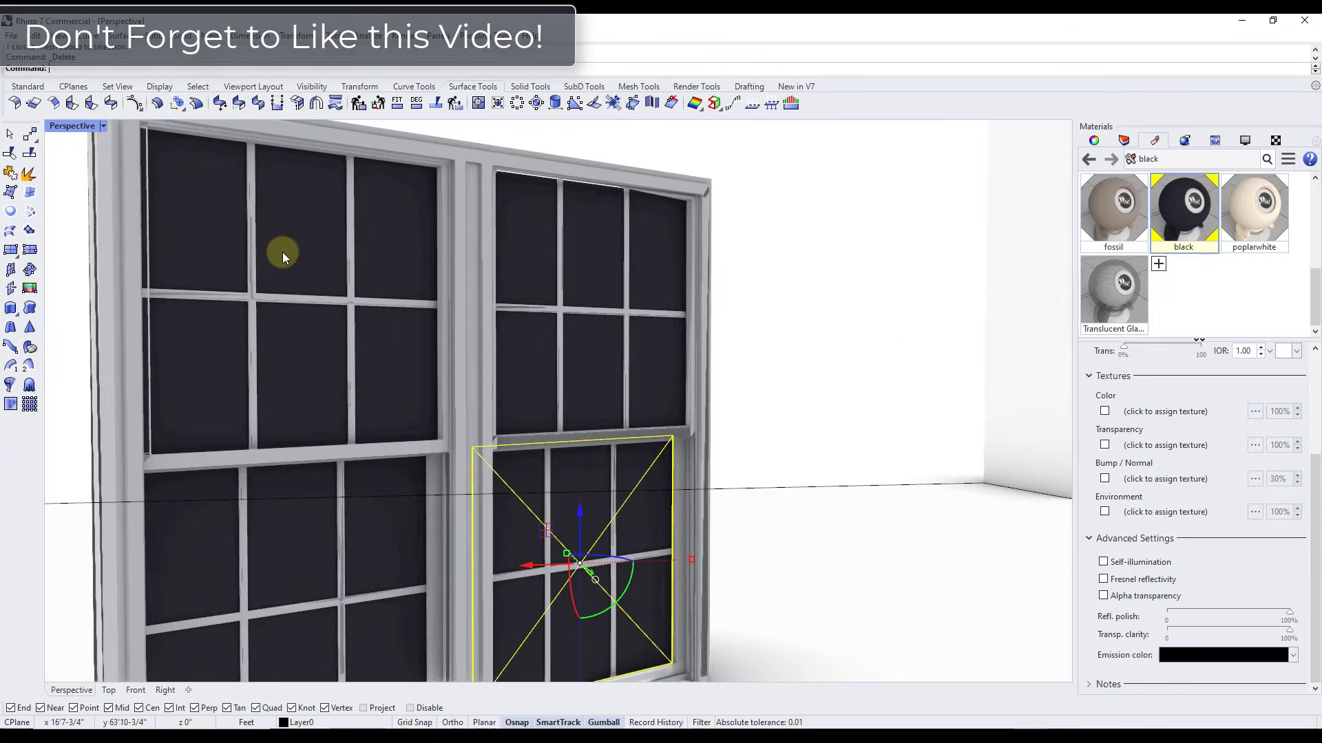
click(282, 252)
right_drag(313, 320, 758, 287)
scroll(547, 340, down, 5)
right_drag(547, 340, 534, 340)
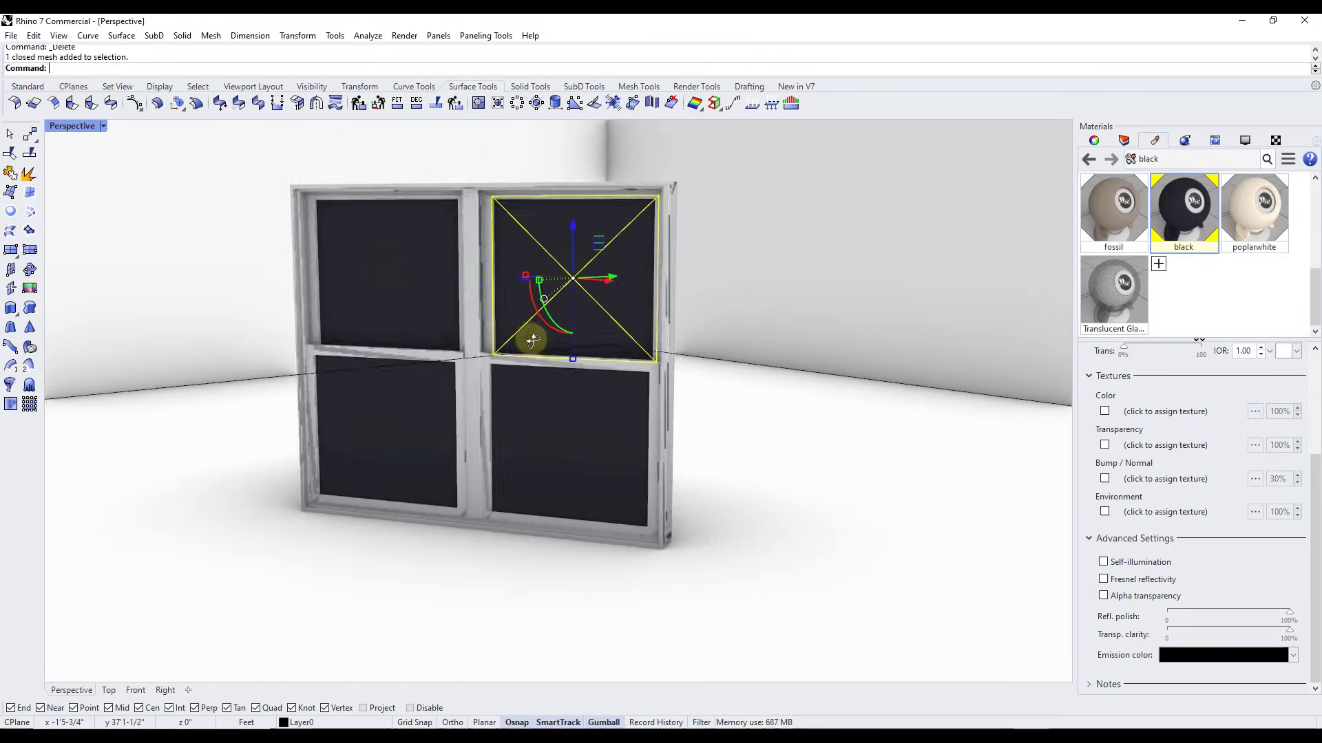
scroll(510, 300, up, 3)
right_drag(590, 295, 579, 236)
scroll(578, 234, up, 2)
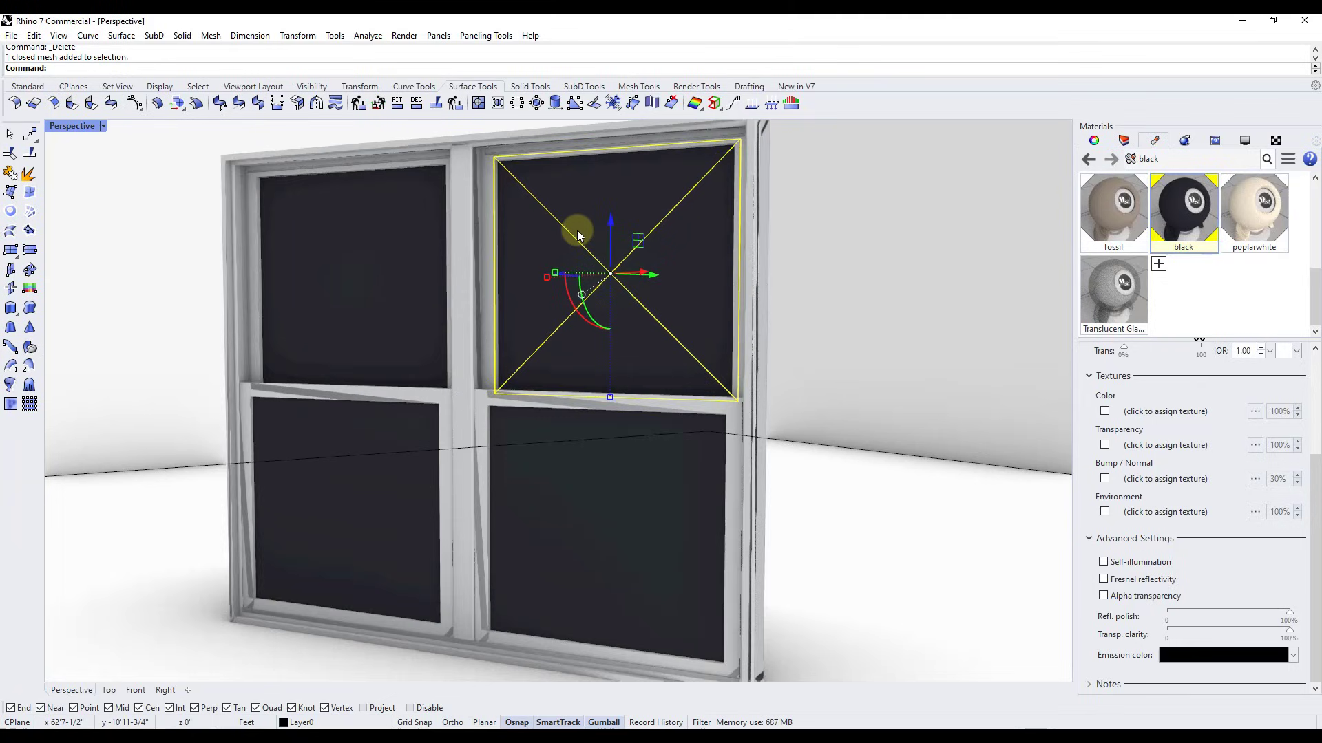
scroll(575, 232, down, 3)
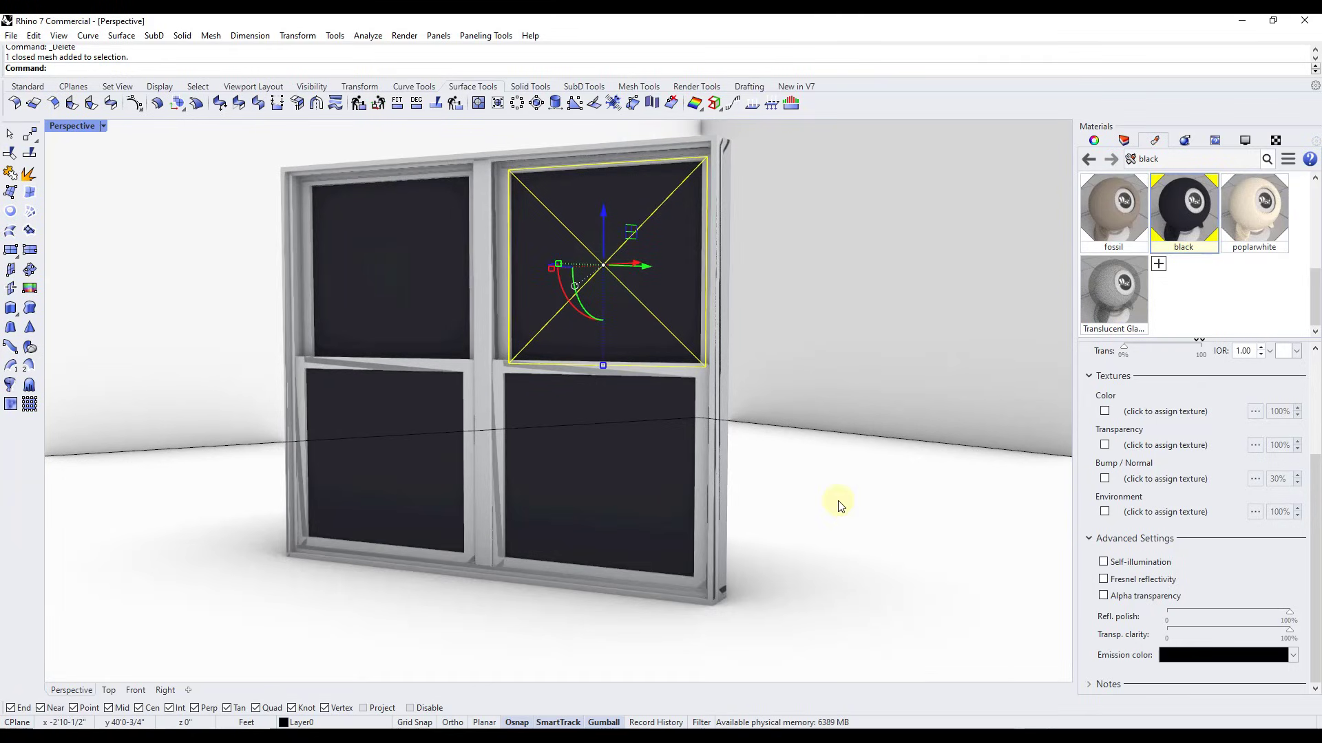
key(Escape)
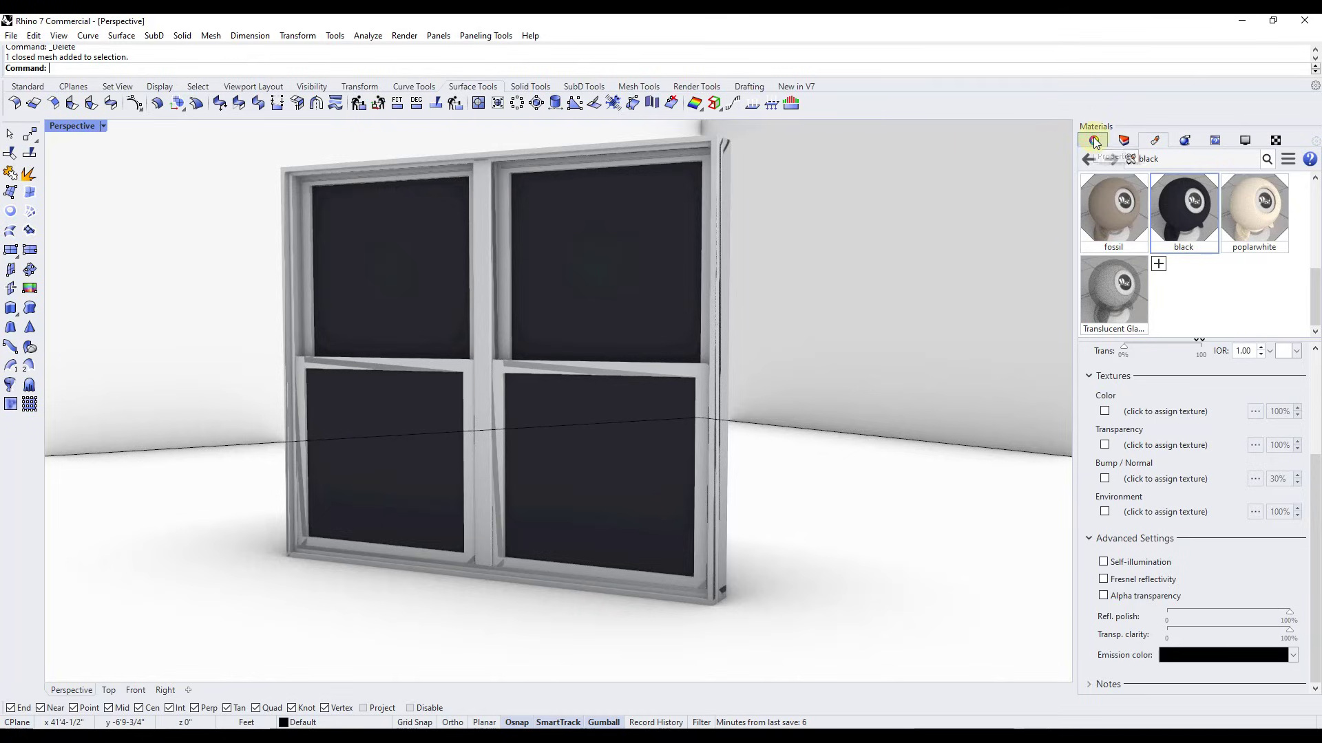
- In the Materials list, create a Glass-type material named 'Window Glass - Gray'
click(1153, 140)
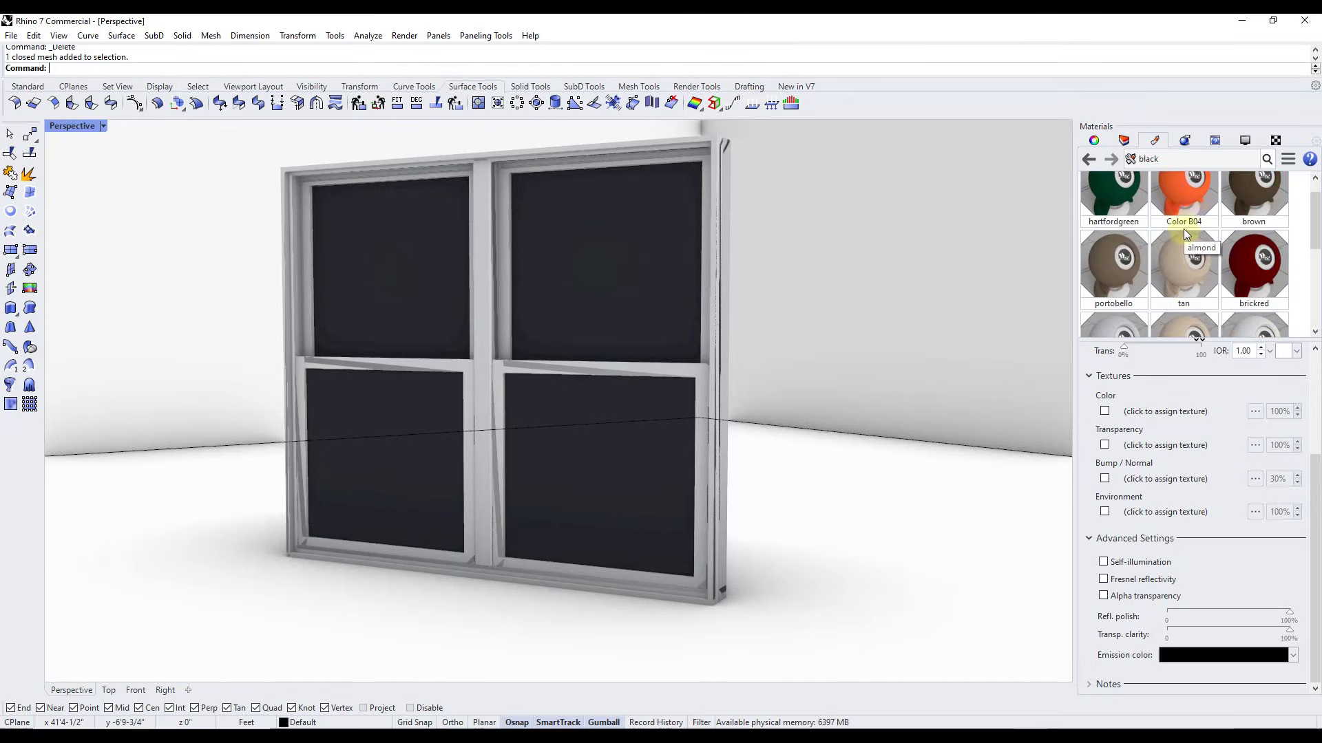
scroll(1203, 237, down, 3)
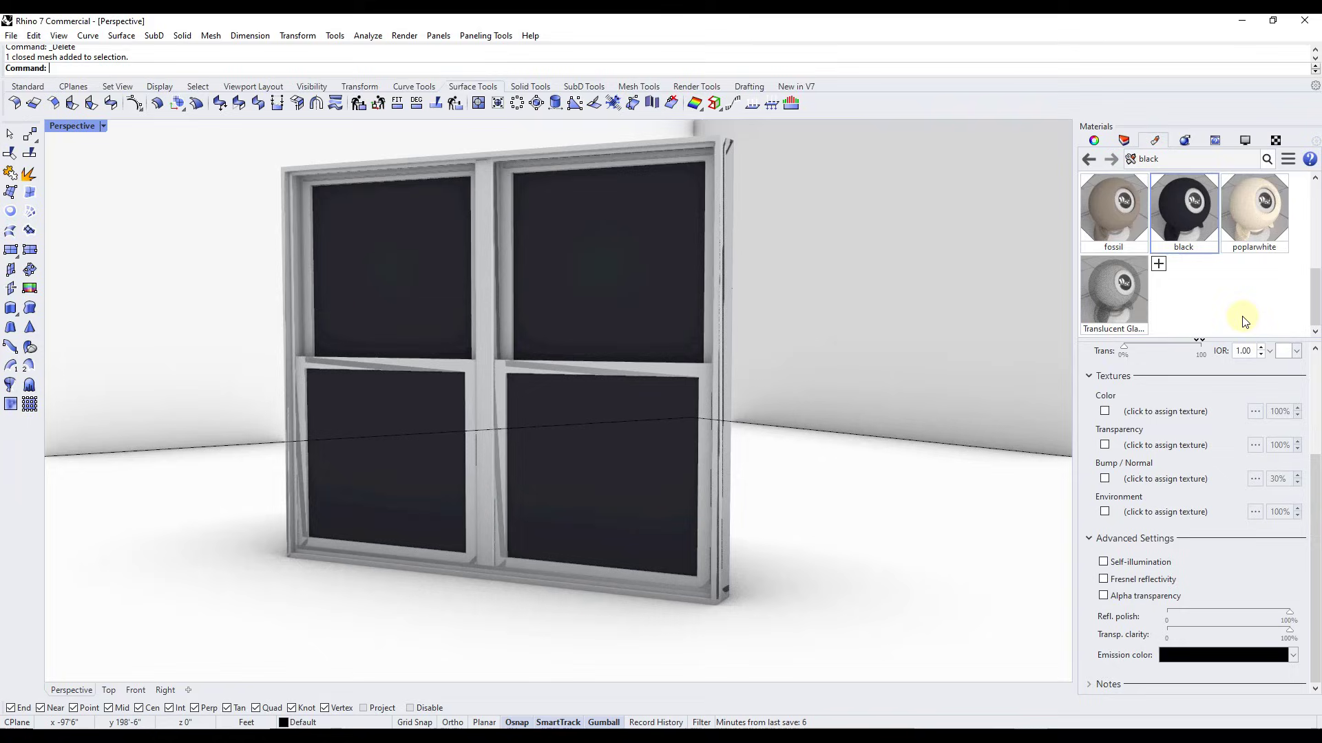
click(1159, 265)
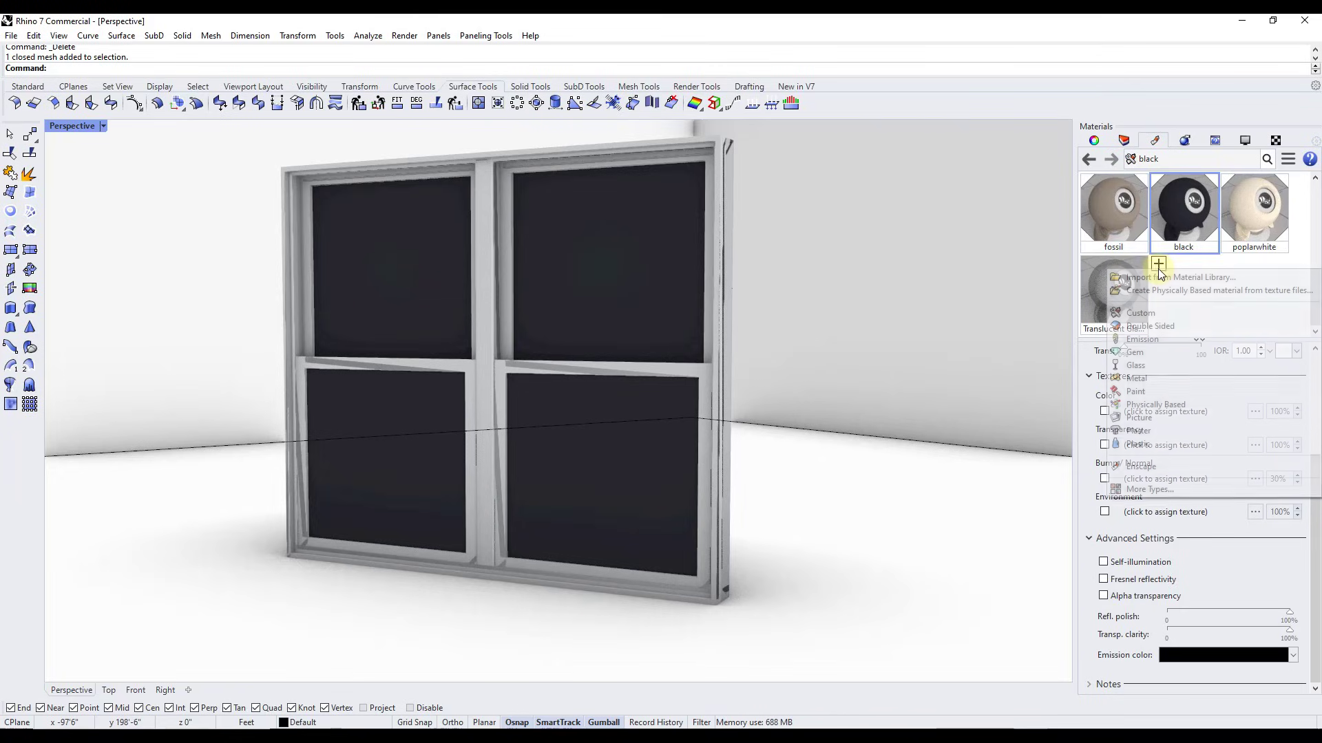
click(1145, 366)
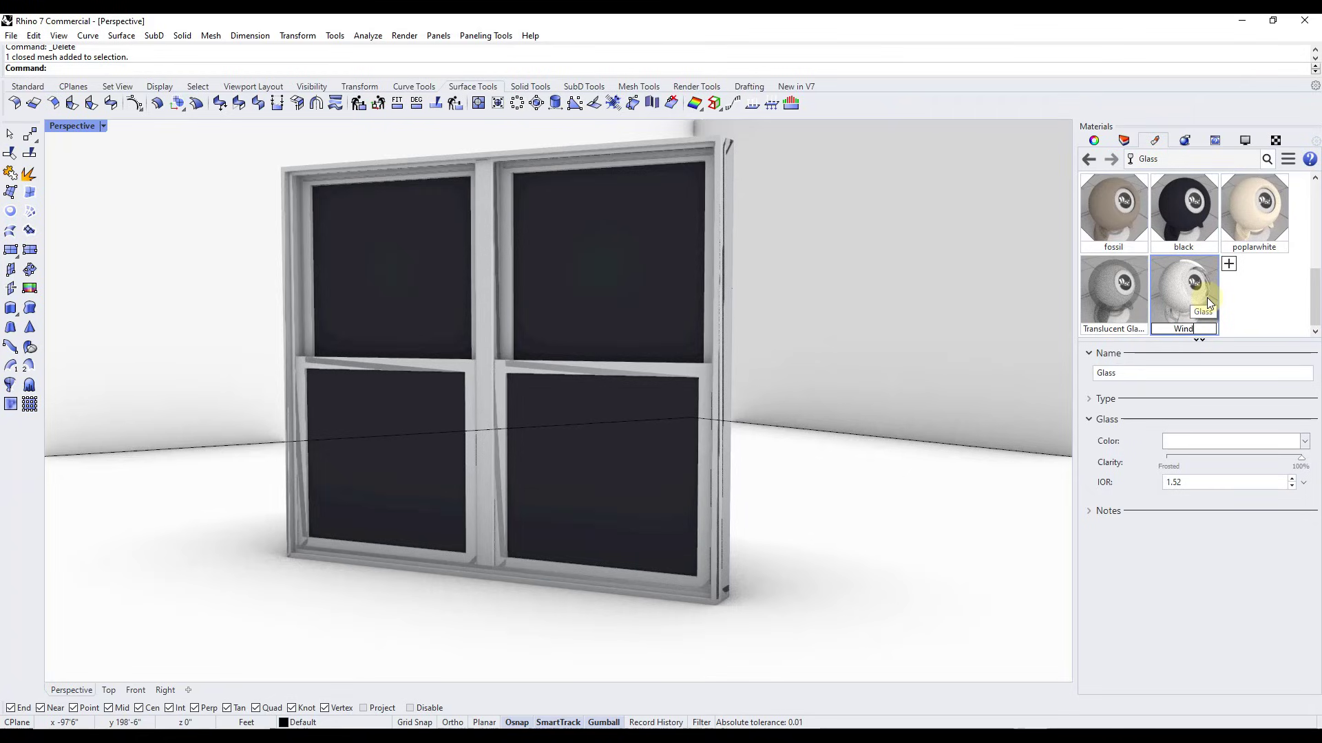
text(Window Glass - G)
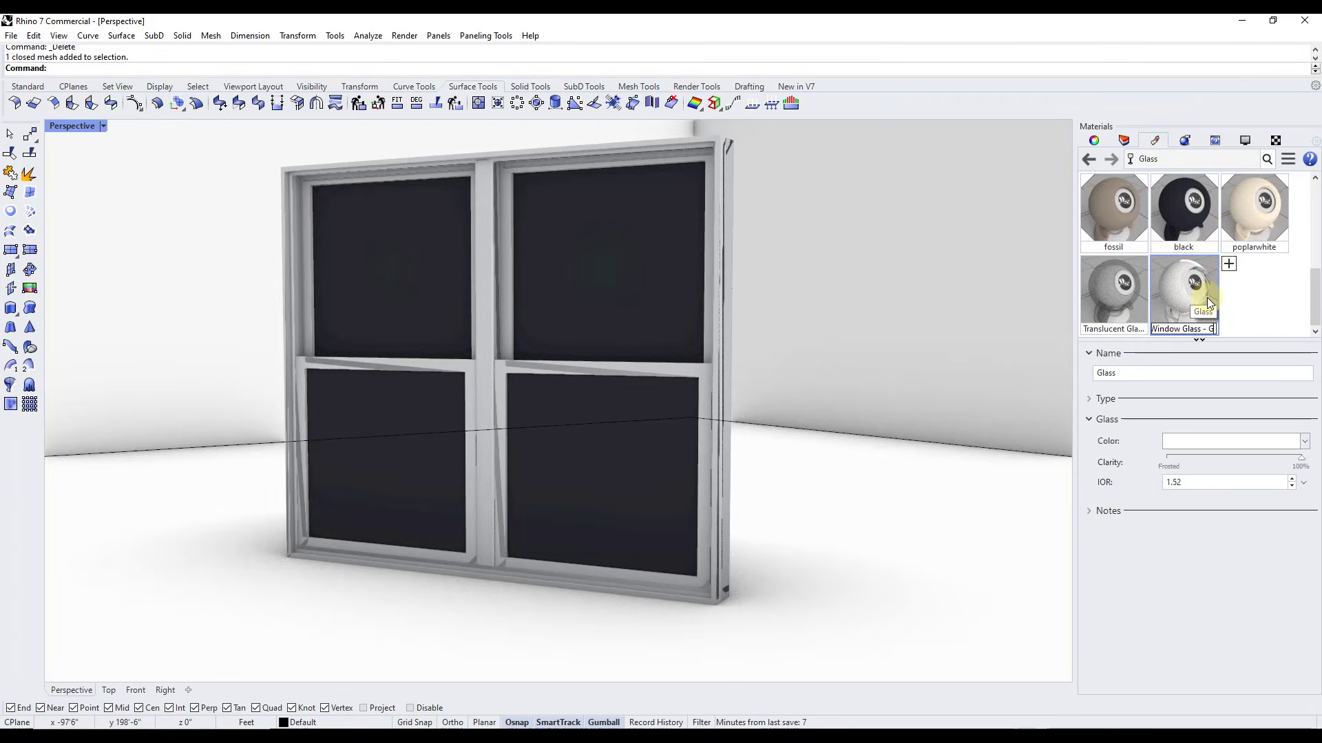
text(ray)
key(Return)
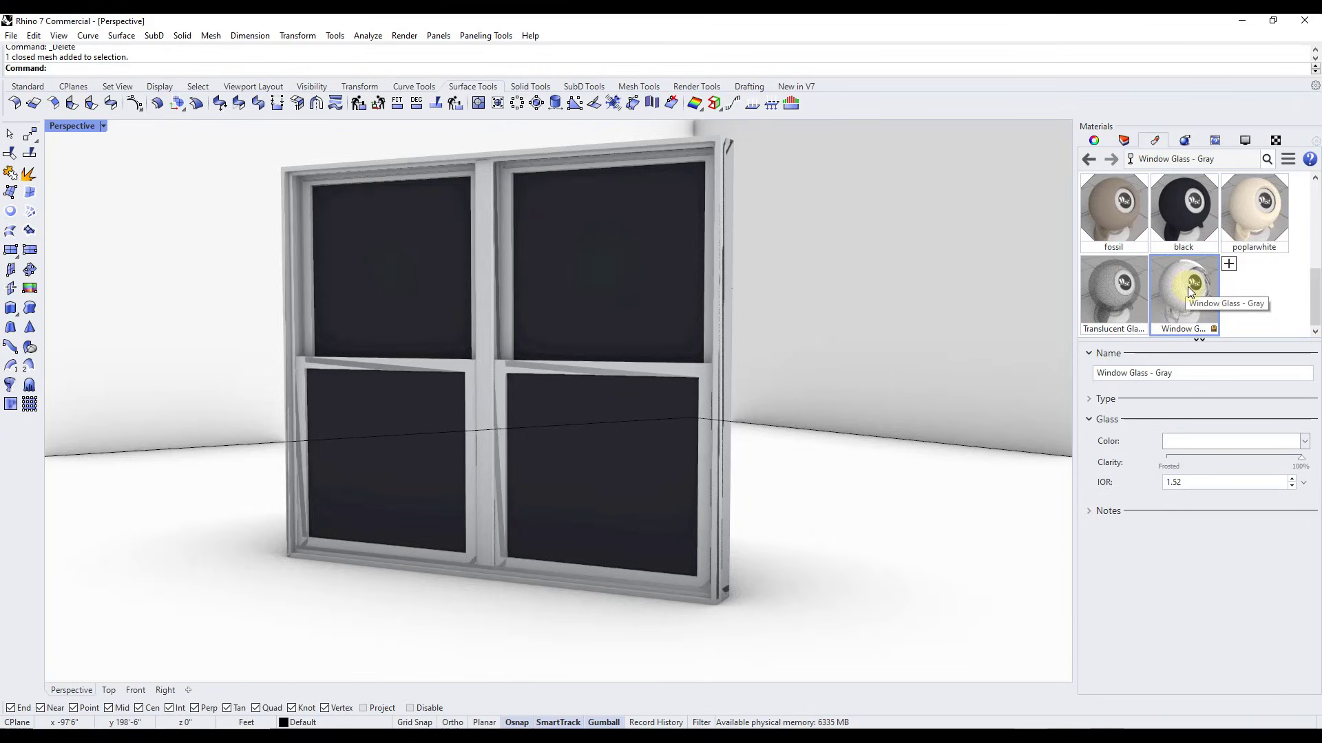
- Put Window Glass - Gray on the upper-left pane, preview it Raytraced, then return to Rendered
drag(1188, 286, 367, 266)
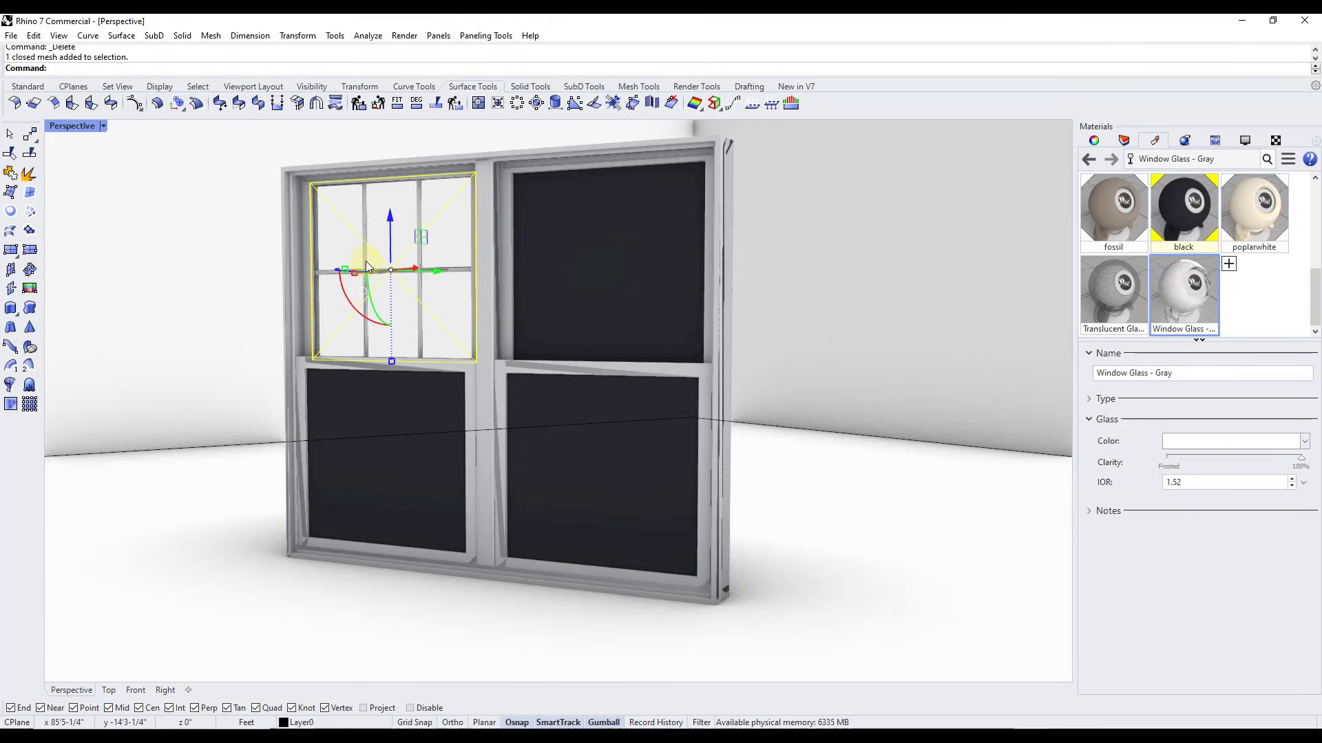
right_drag(518, 279, 389, 293)
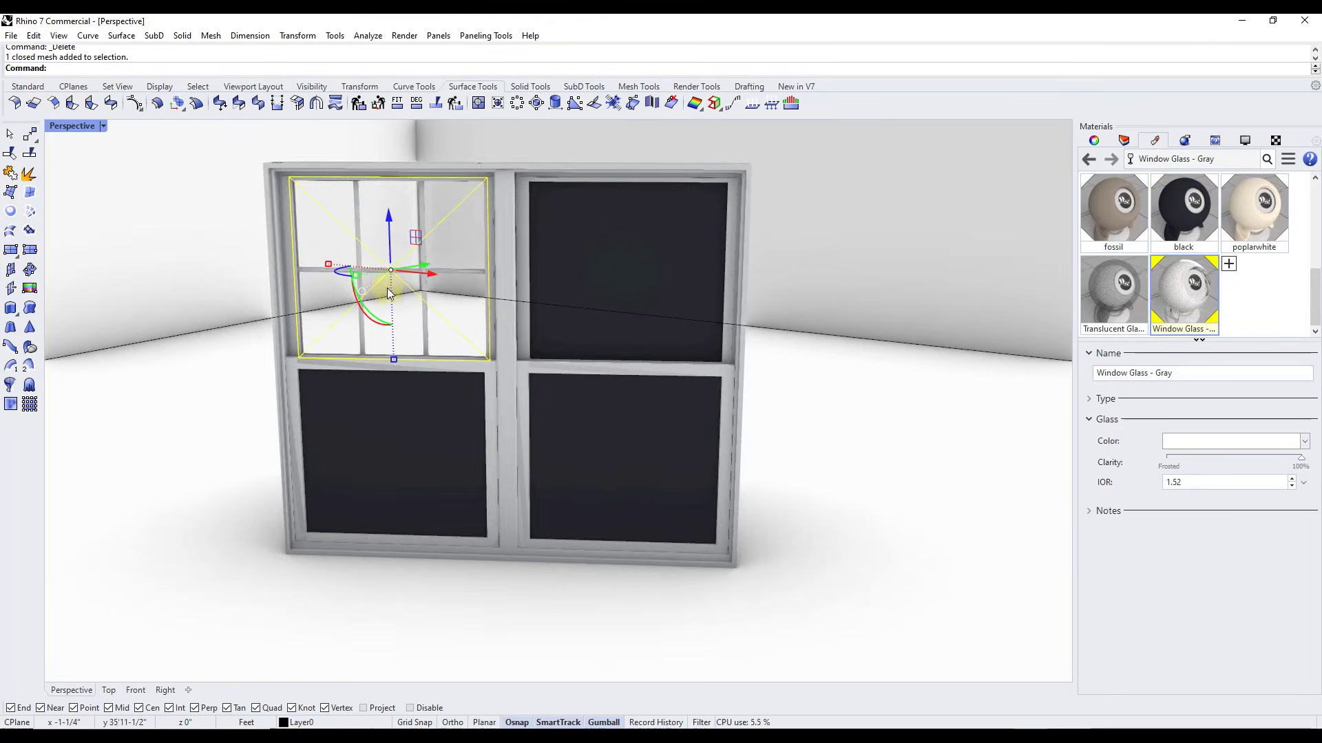
click(103, 126)
click(96, 312)
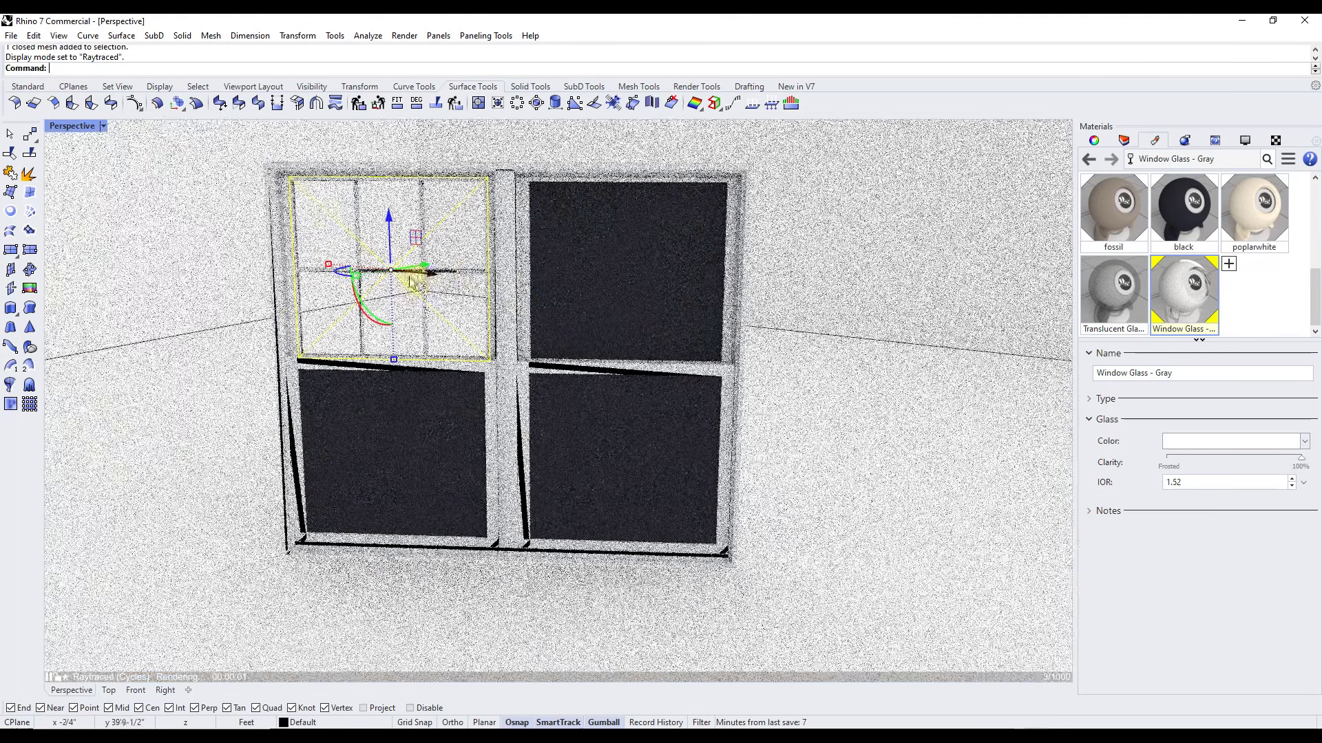
click(102, 126)
click(90, 207)
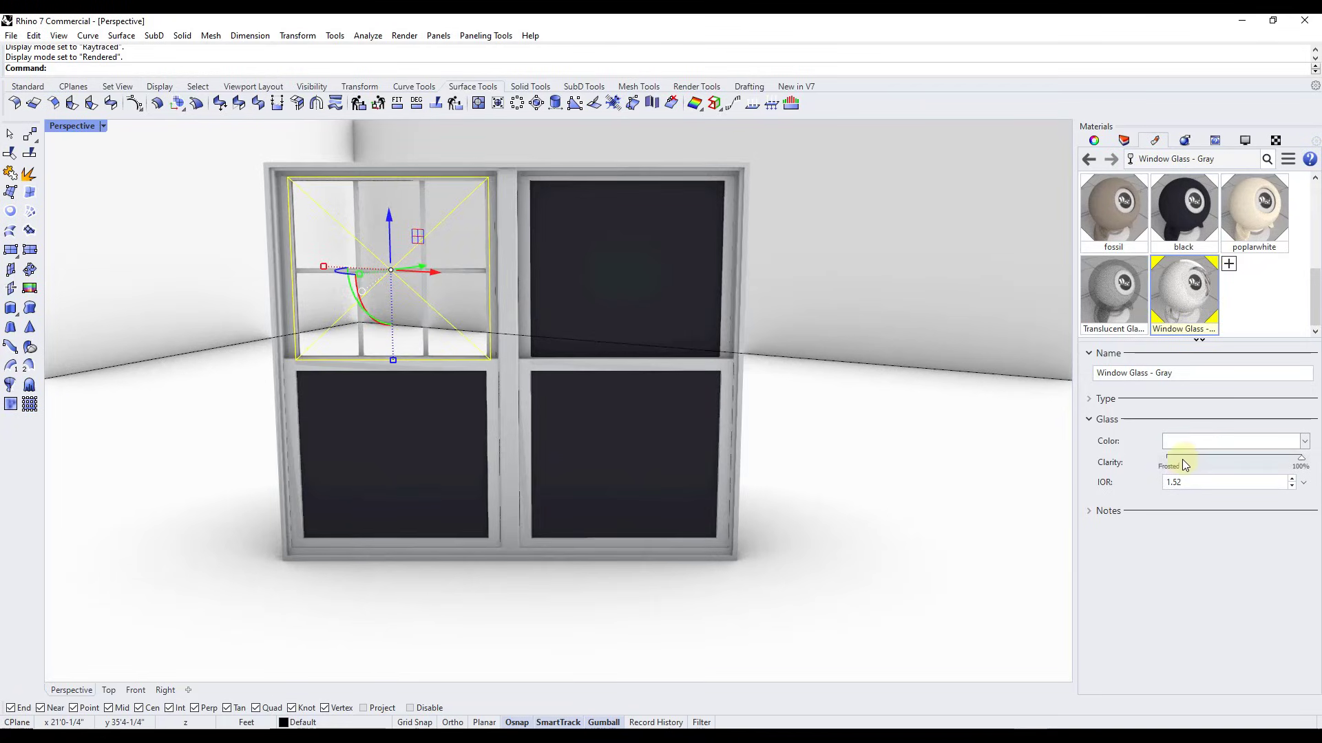
click(1100, 399)
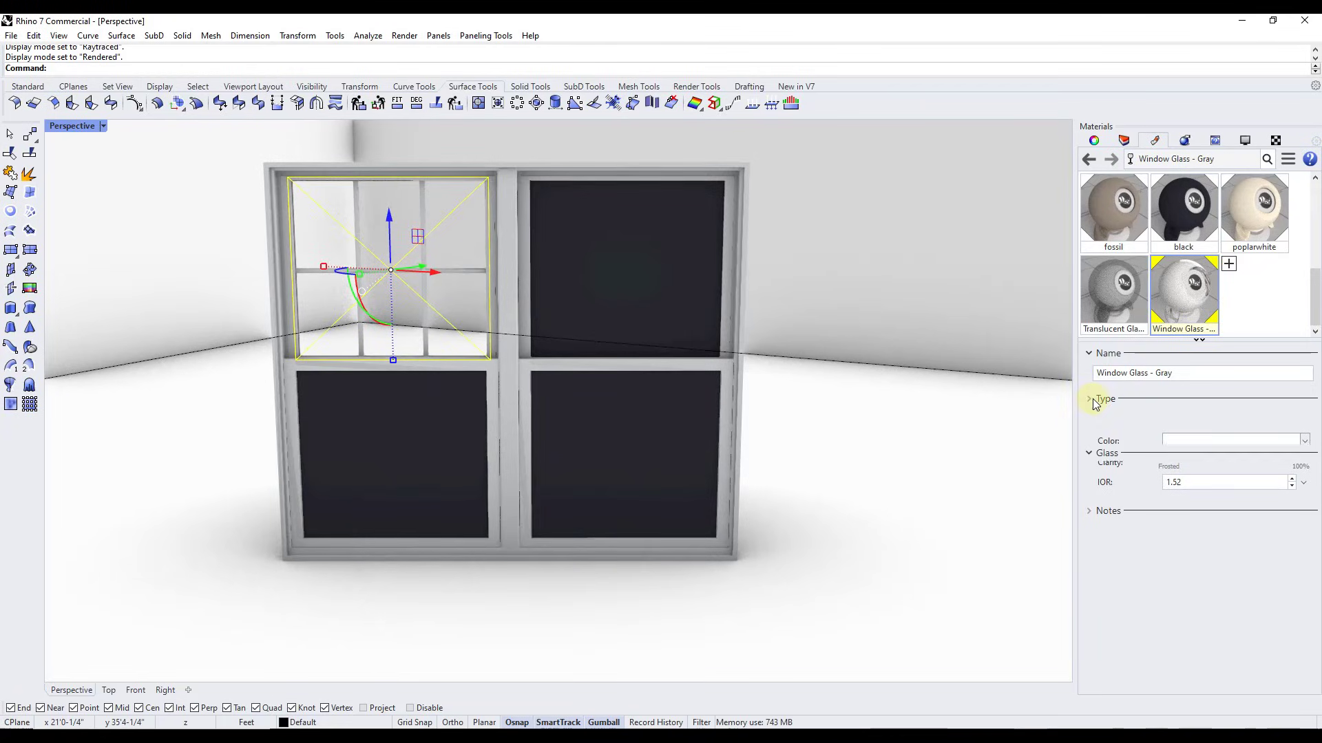
click(1100, 399)
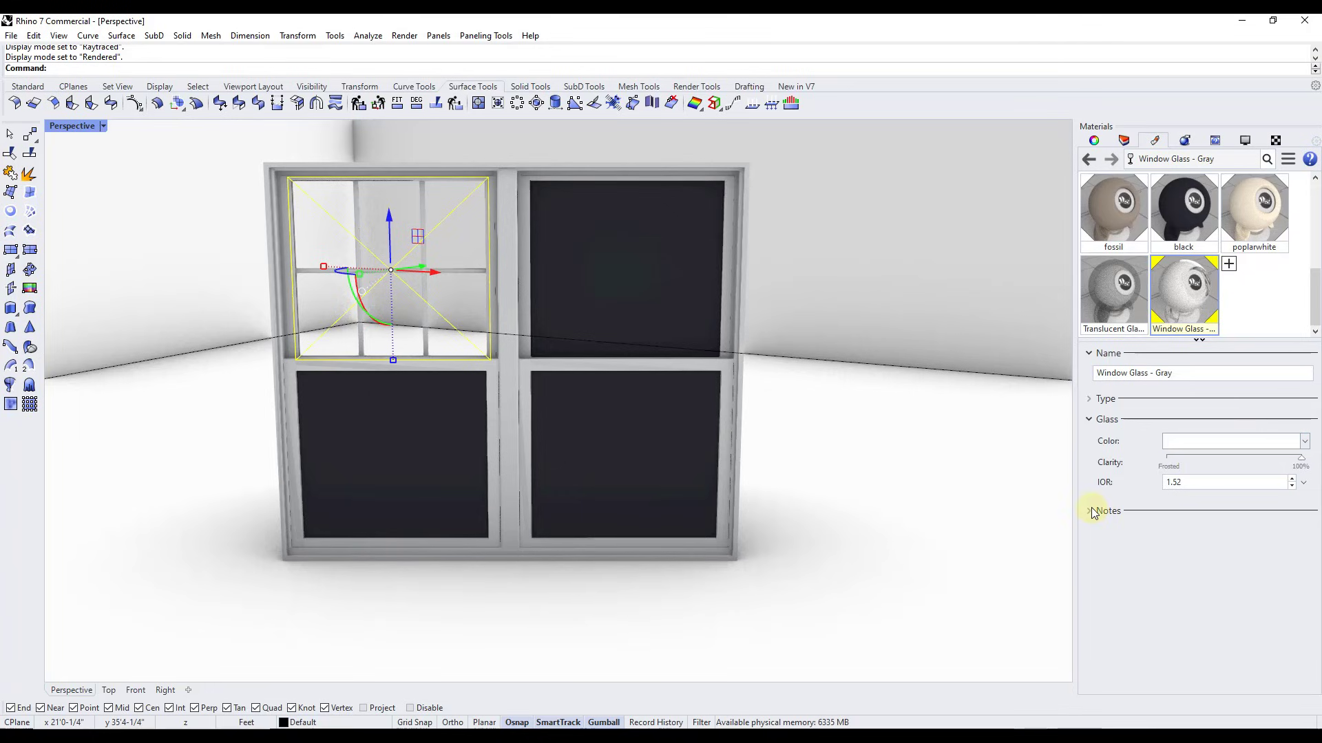
- Tint the Window Glass - Gray glass colour a pale blue
scroll(442, 220, up, 5)
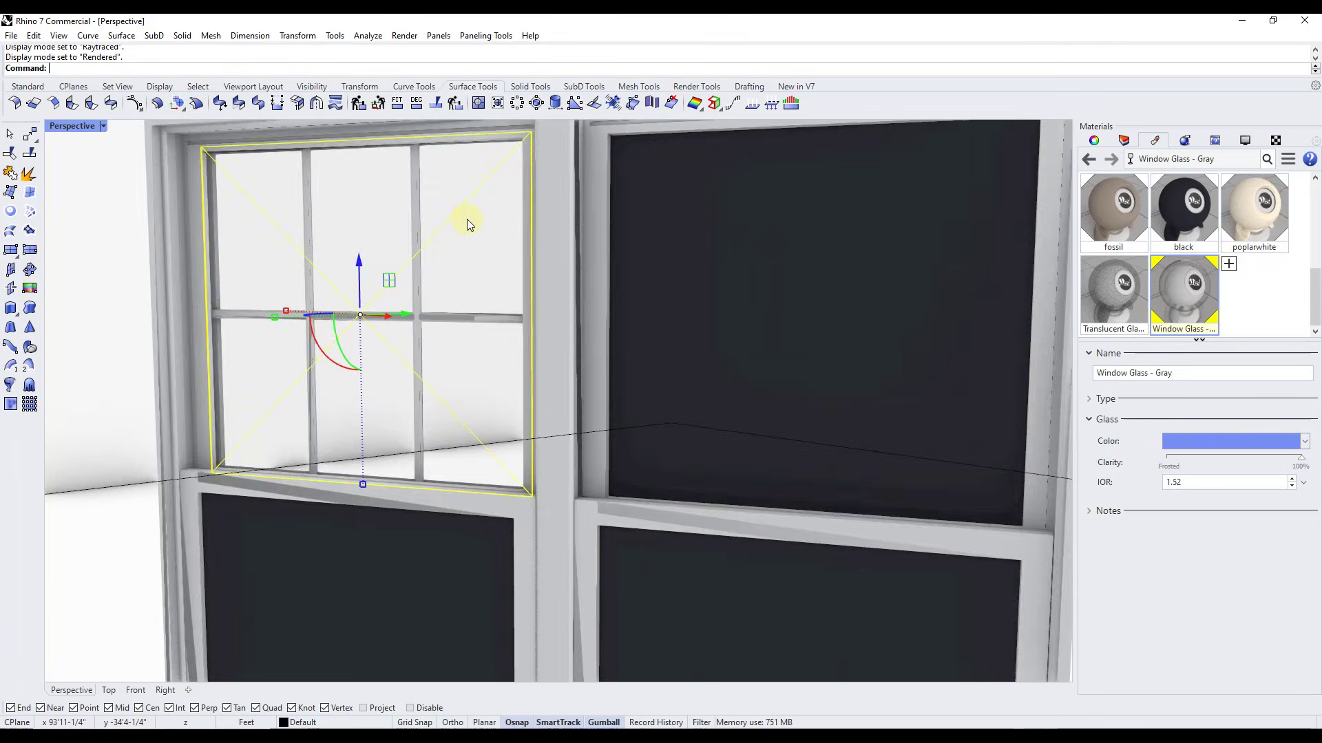
scroll(309, 188, down, 3)
scroll(517, 252, up, 4)
scroll(526, 278, up, 2)
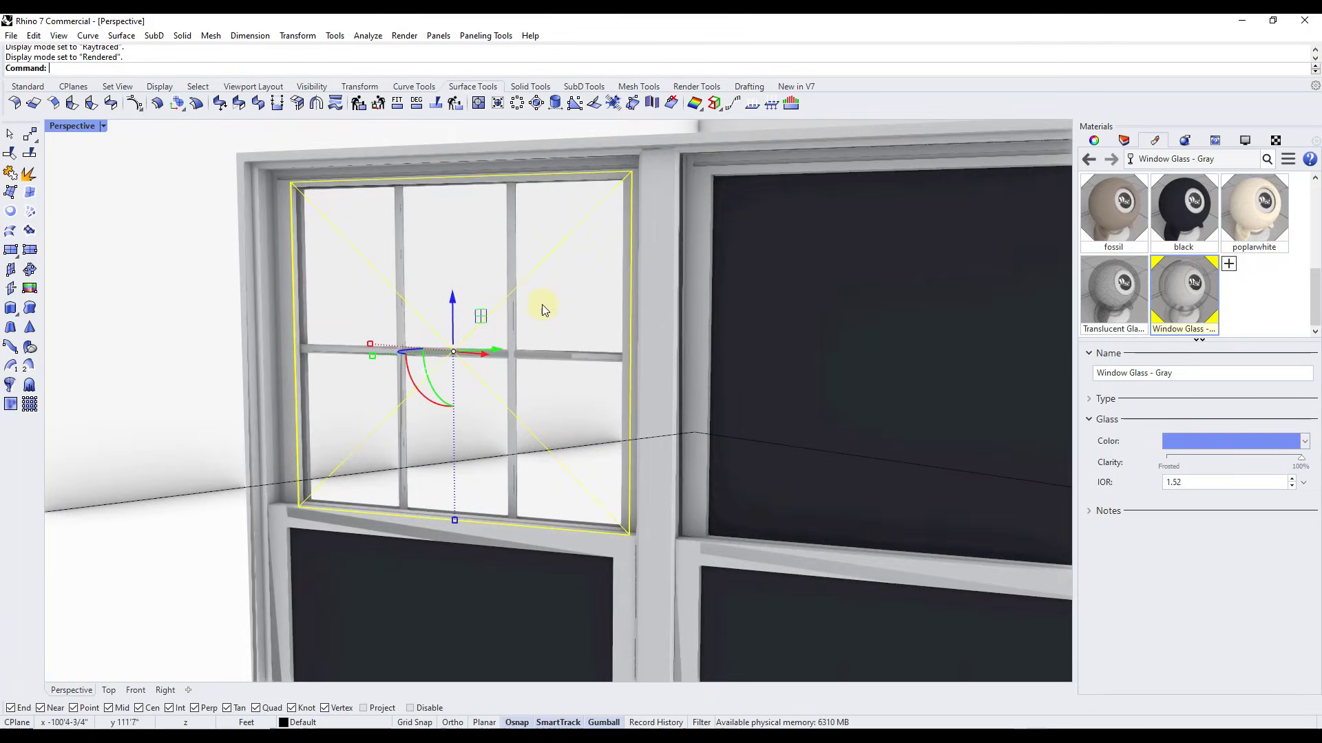
click(1252, 441)
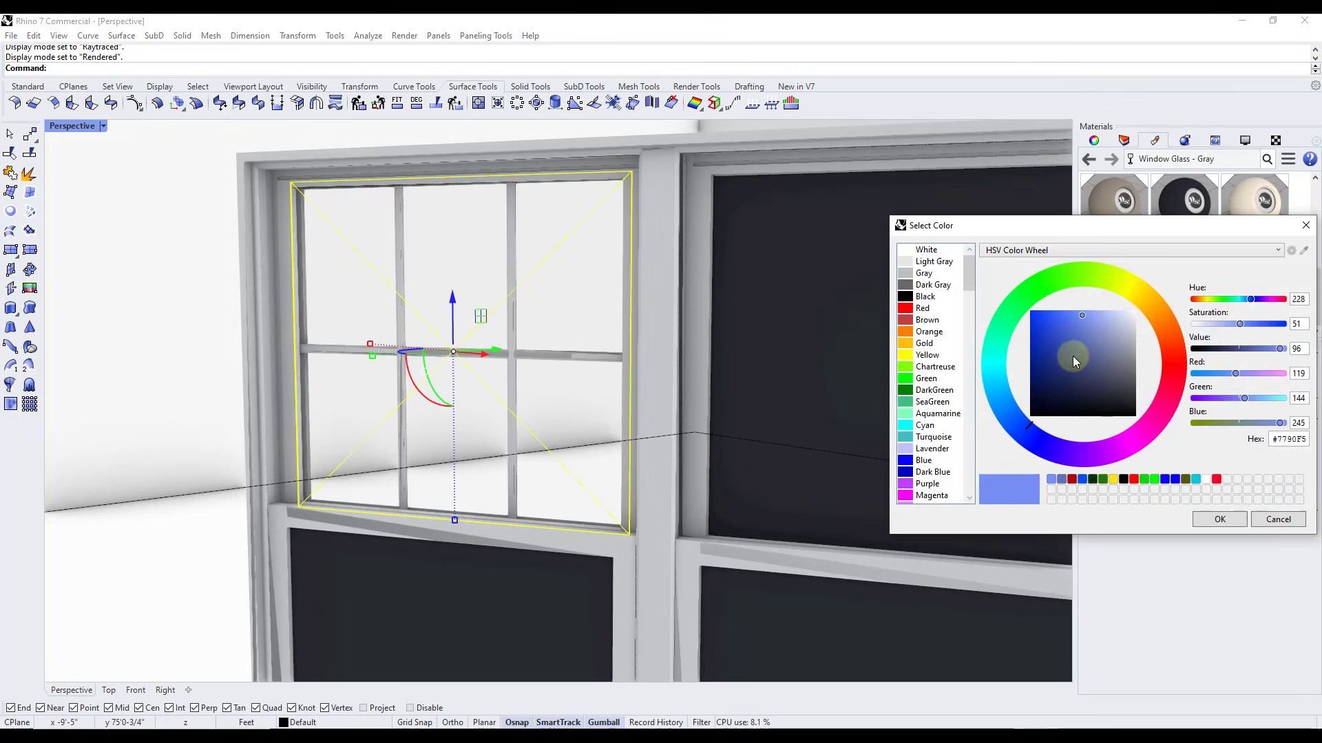
mouse_move(1074, 358)
mouse_down()
mouse_move(1080, 323)
mouse_move(1115, 310)
mouse_up()
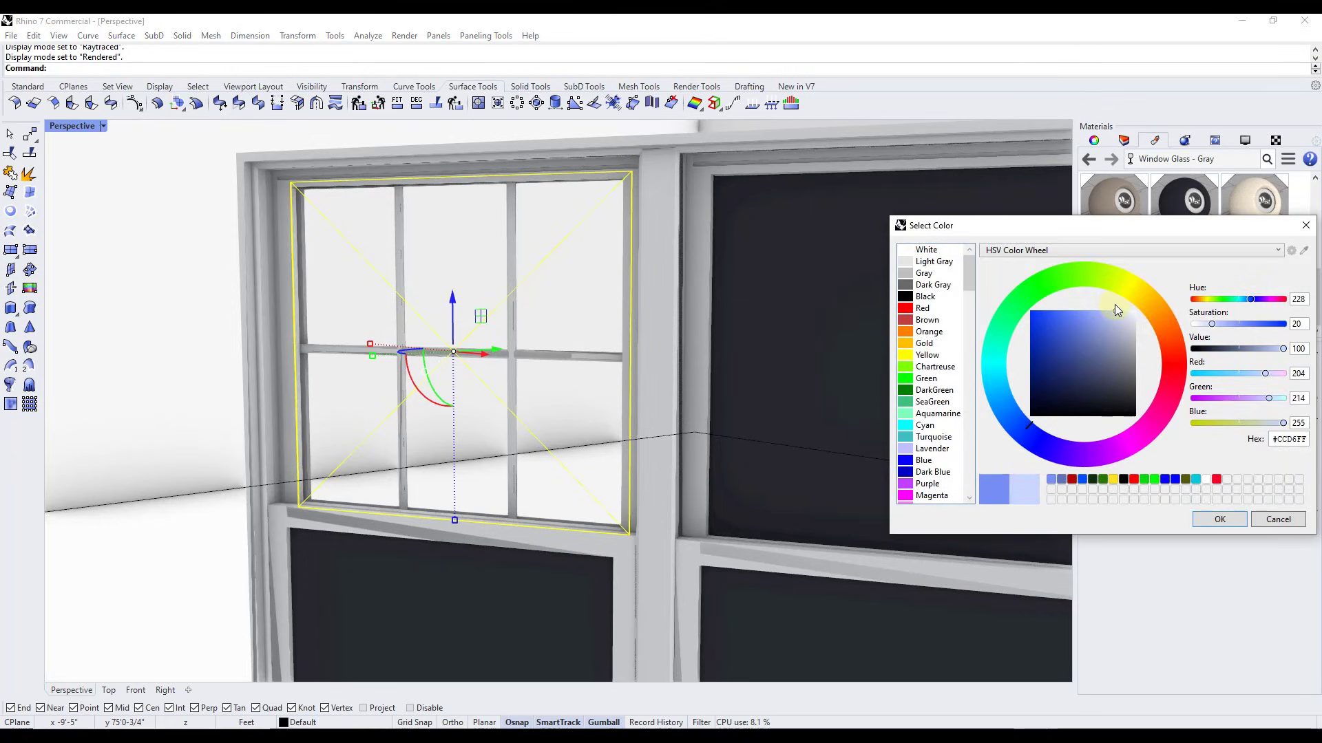
click(1218, 519)
- Preview the tinted pane in Raytraced, then switch back to Rendered facing the window
scroll(616, 387, up, 2)
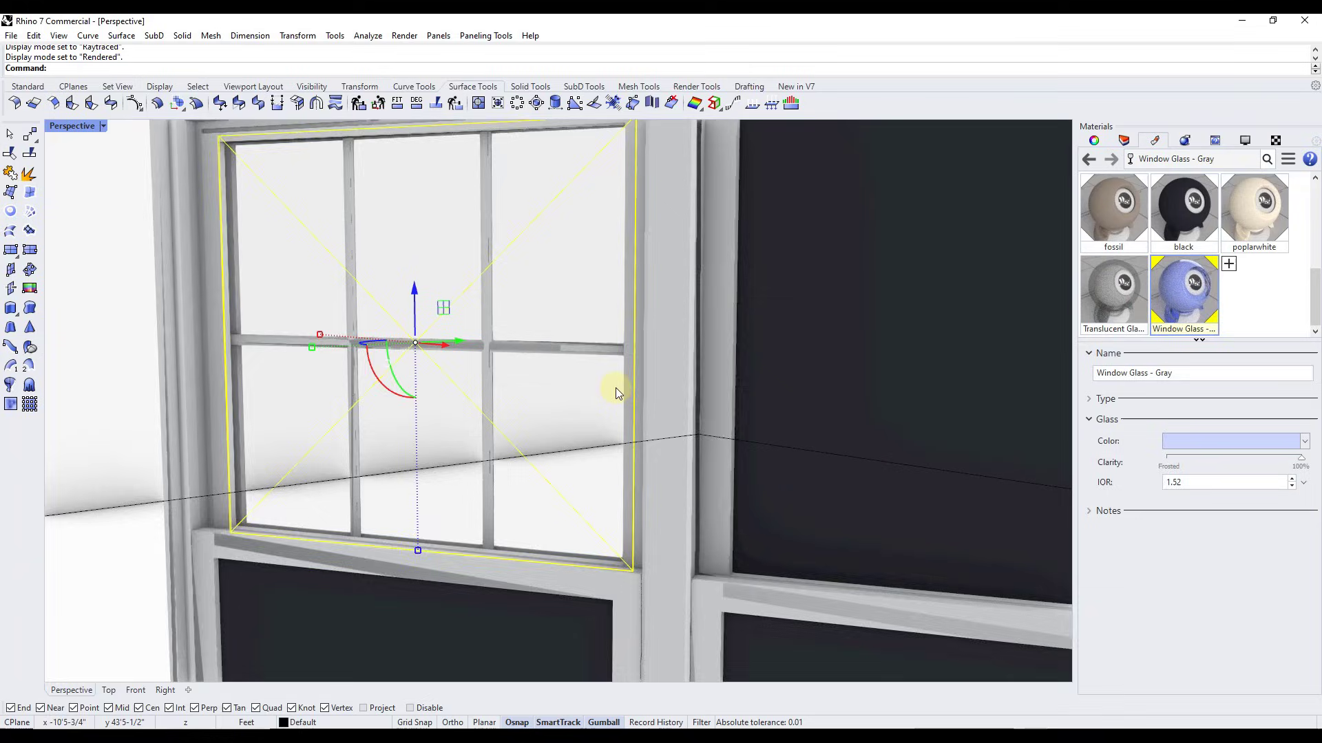
scroll(620, 382, down, 3)
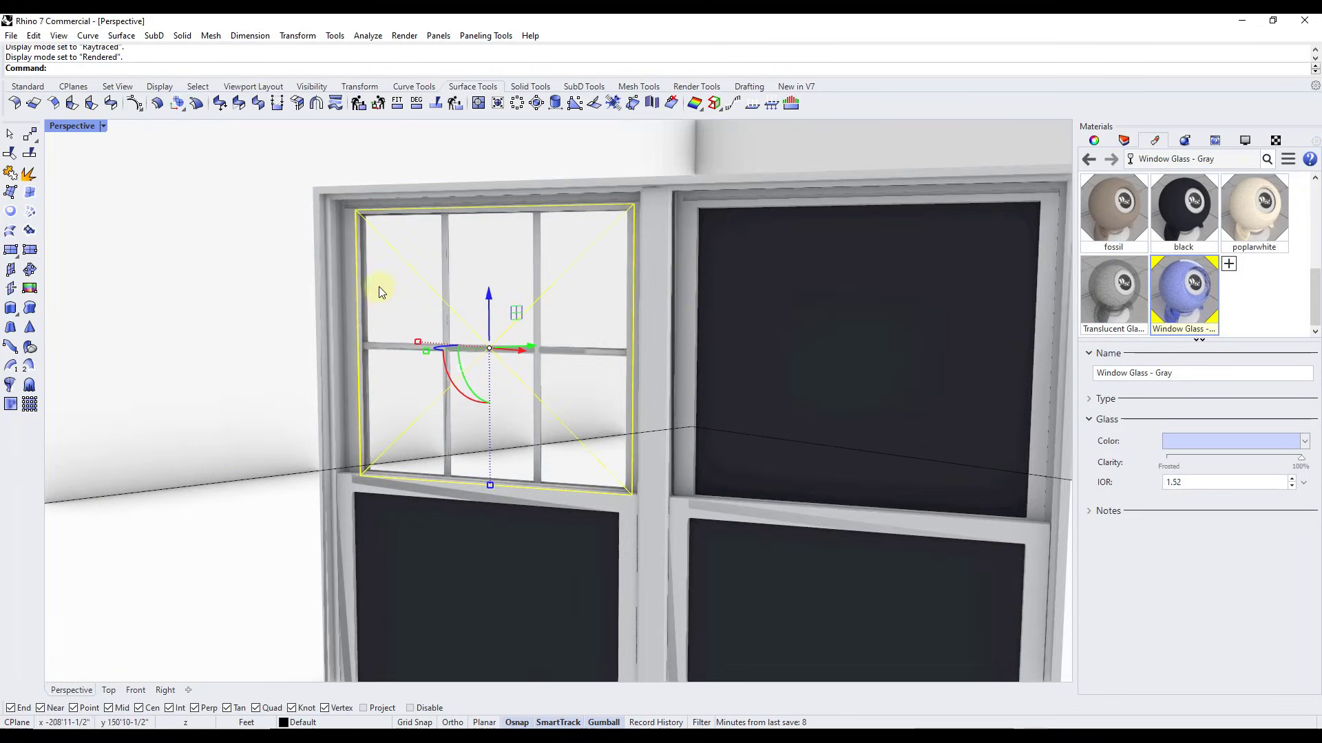
scroll(545, 271, up, 2)
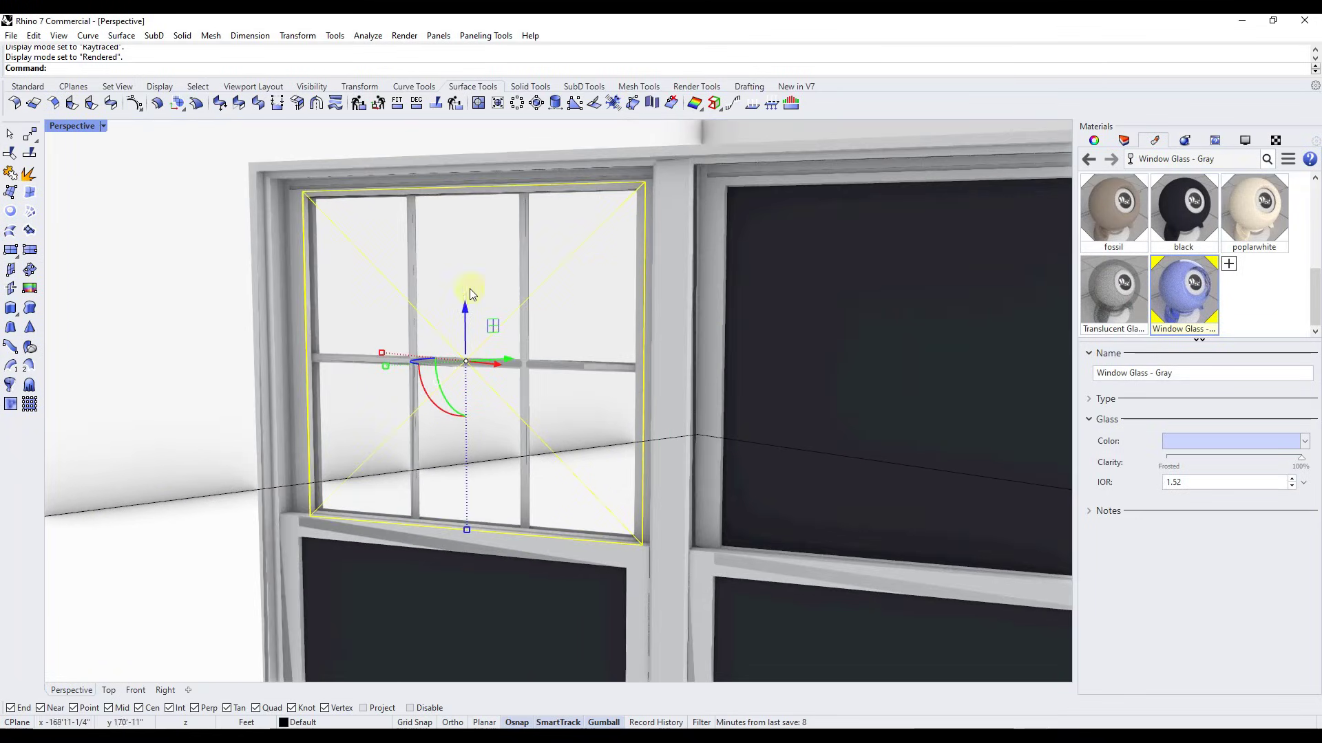
click(104, 126)
click(110, 311)
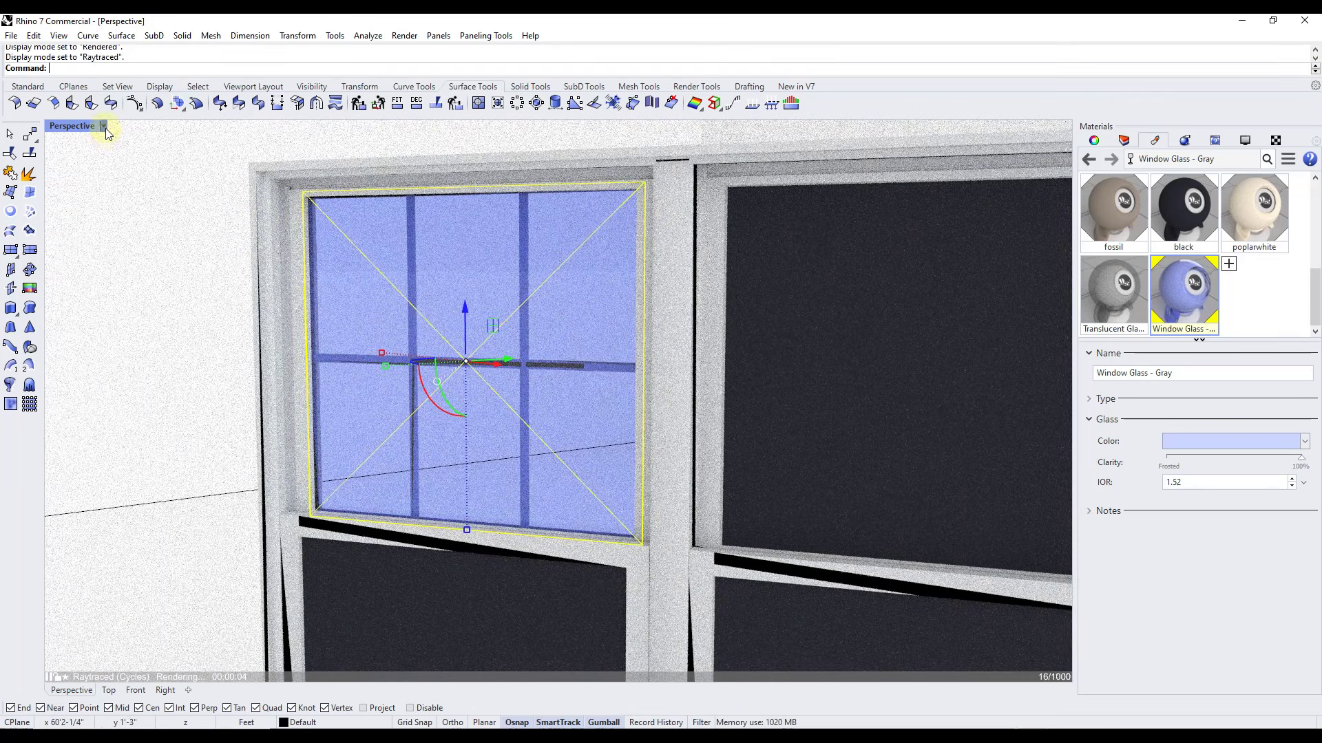
click(104, 127)
click(90, 205)
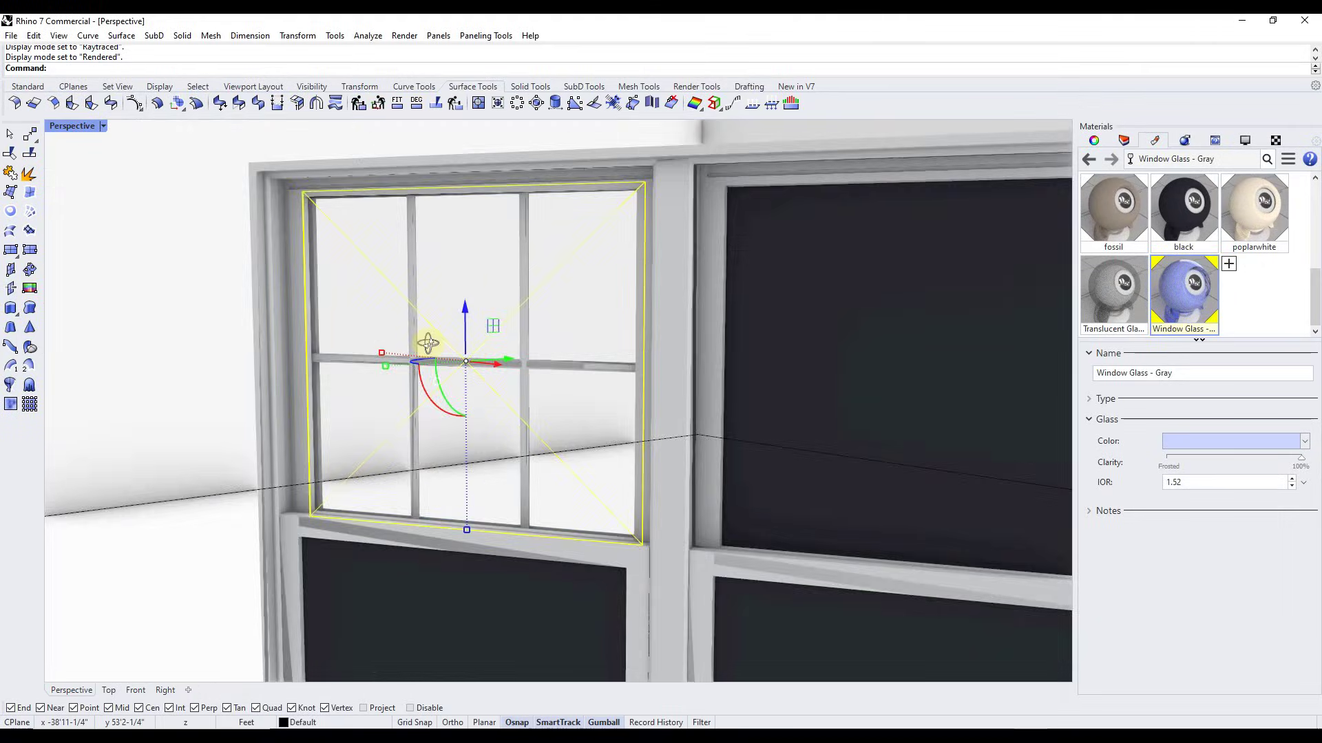
right_drag(427, 343, 452, 333)
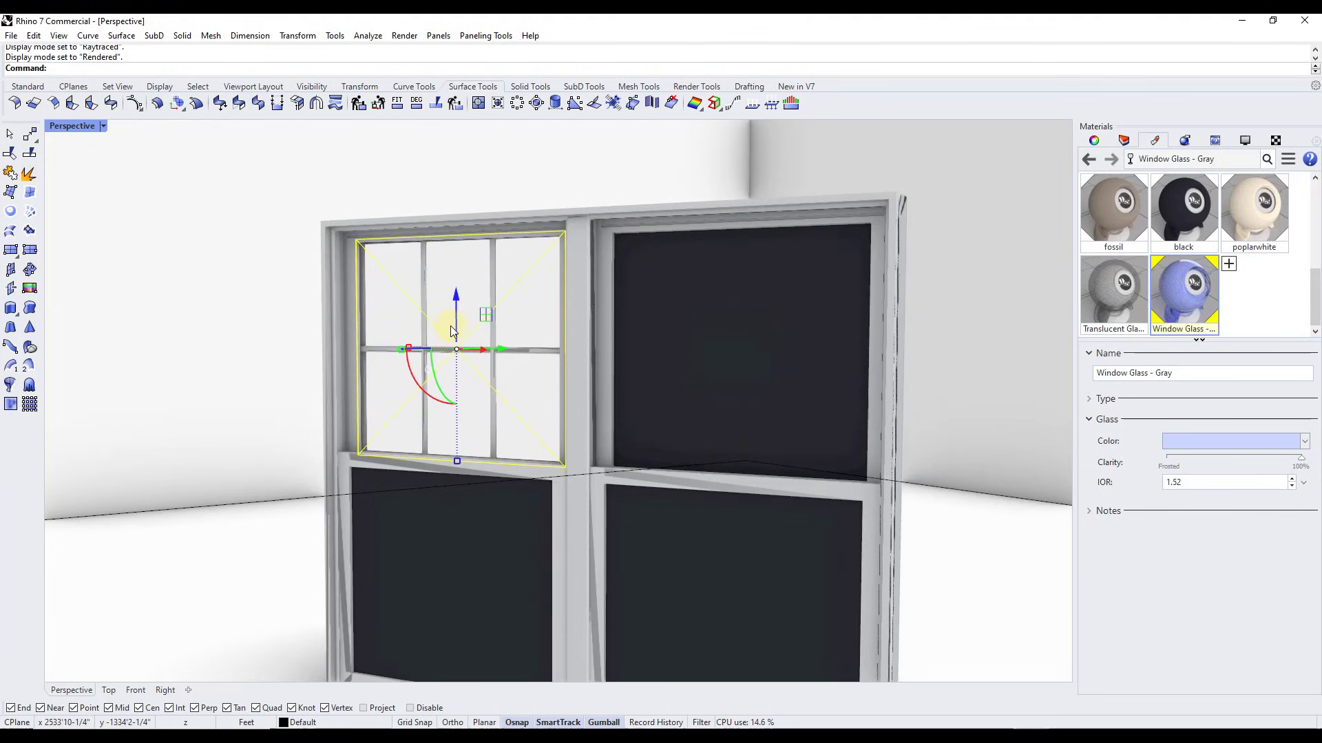
- Change the Window Glass - Gray colour to neutral gray #CDCDCD and view the window frontally
click(1229, 442)
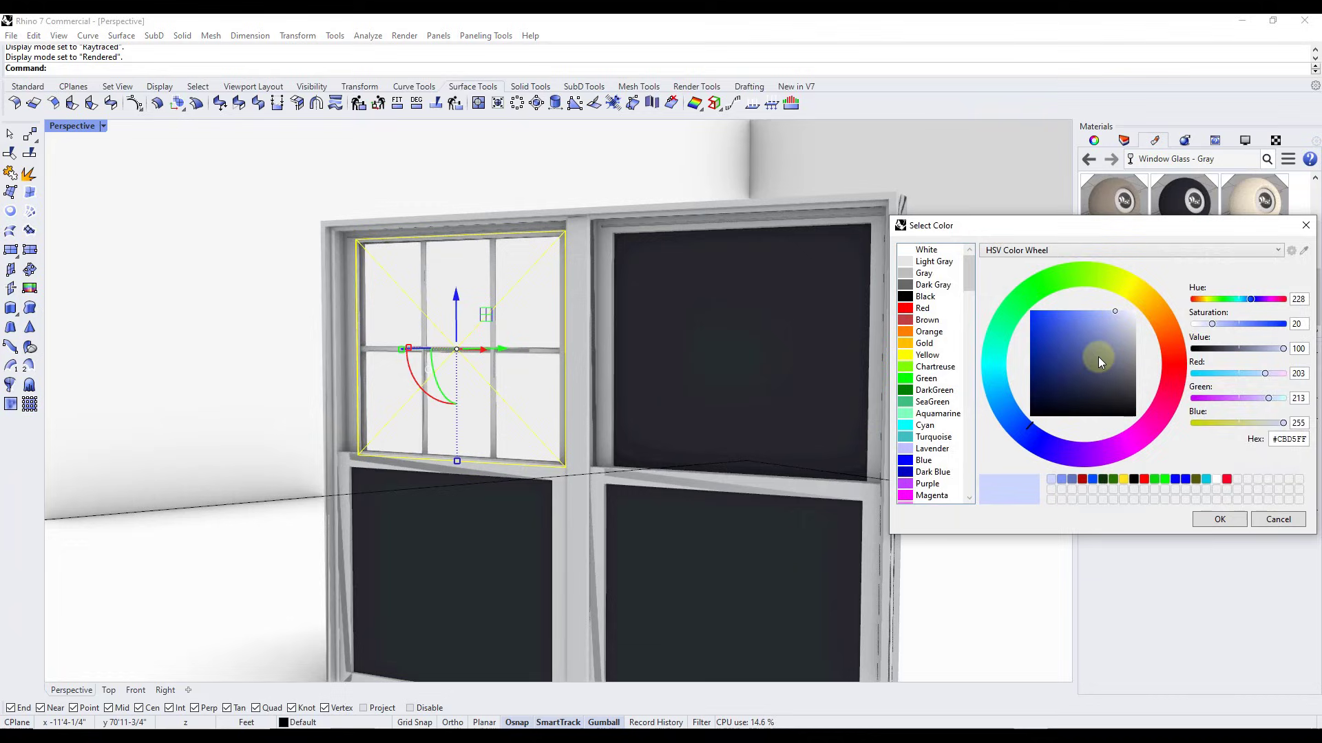
mouse_move(1097, 357)
mouse_down()
mouse_move(1125, 362)
mouse_move(1139, 337)
mouse_up()
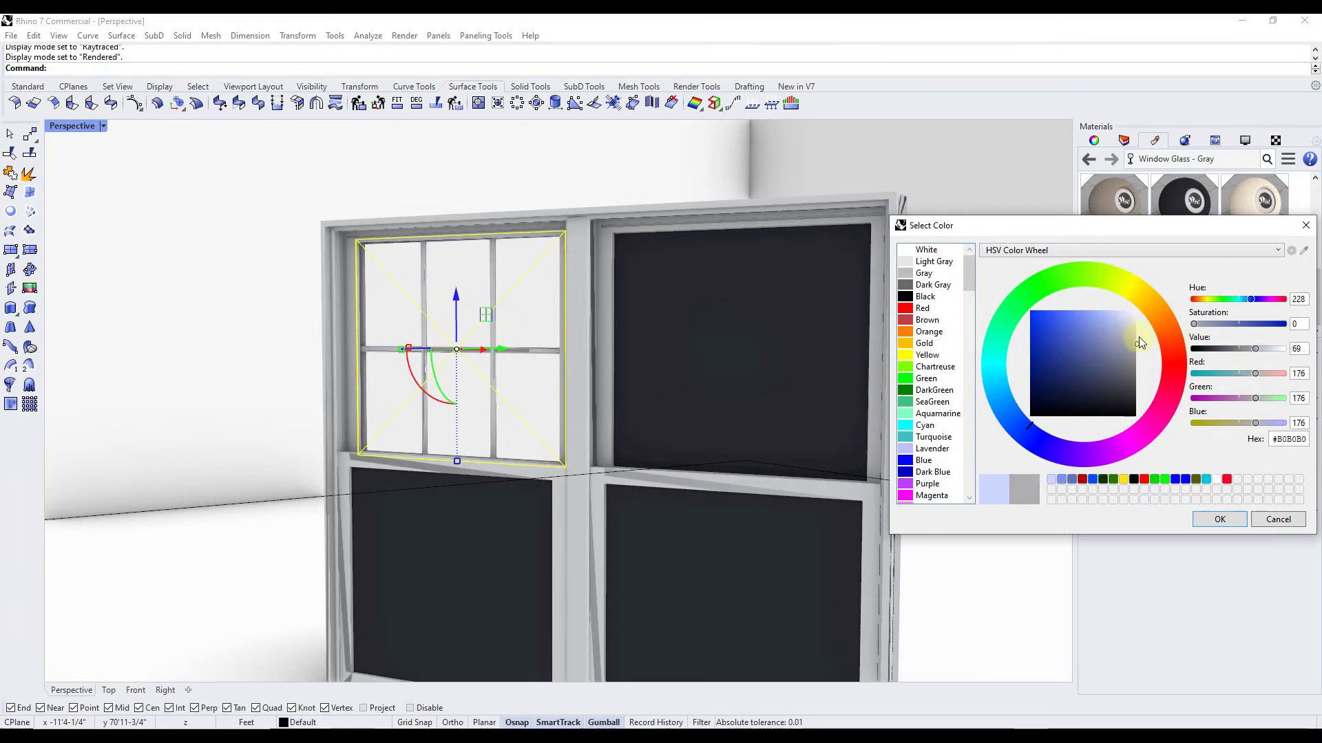
click(1219, 520)
right_drag(502, 378, 502, 340)
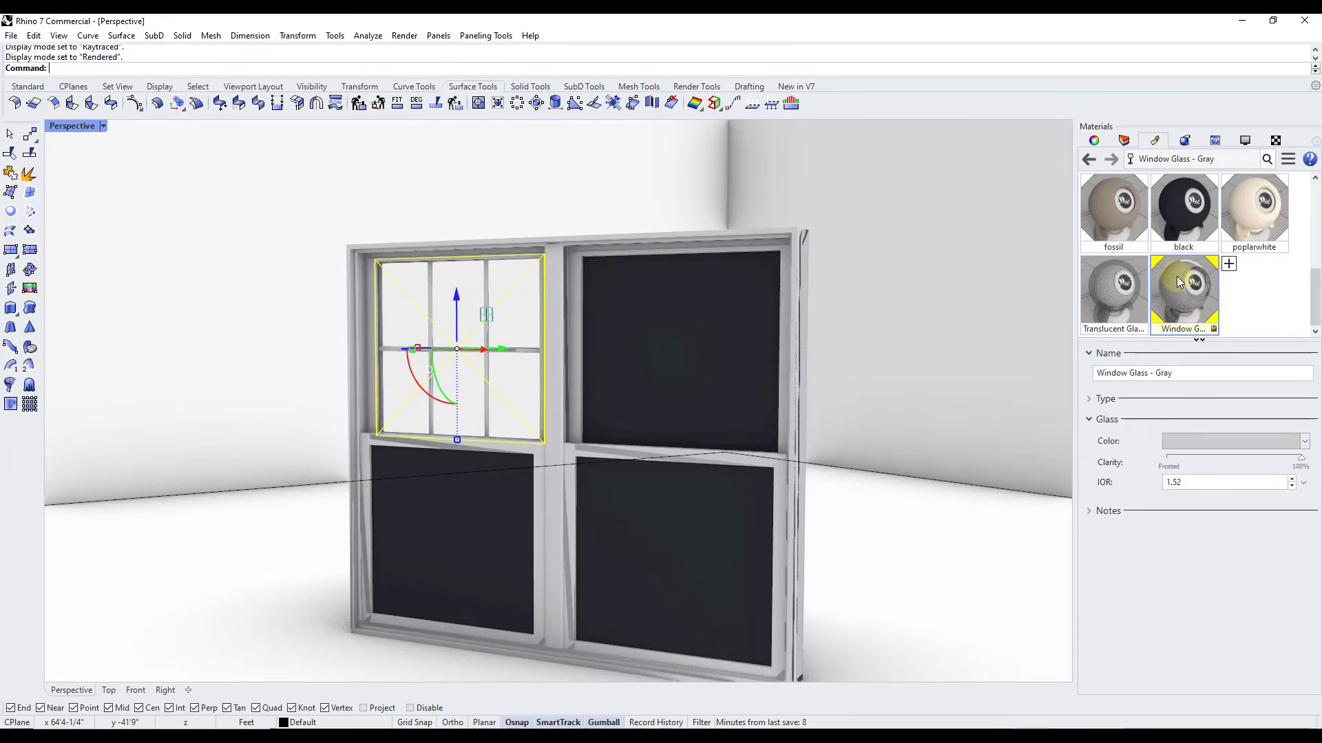
right_drag(472, 442, 565, 485)
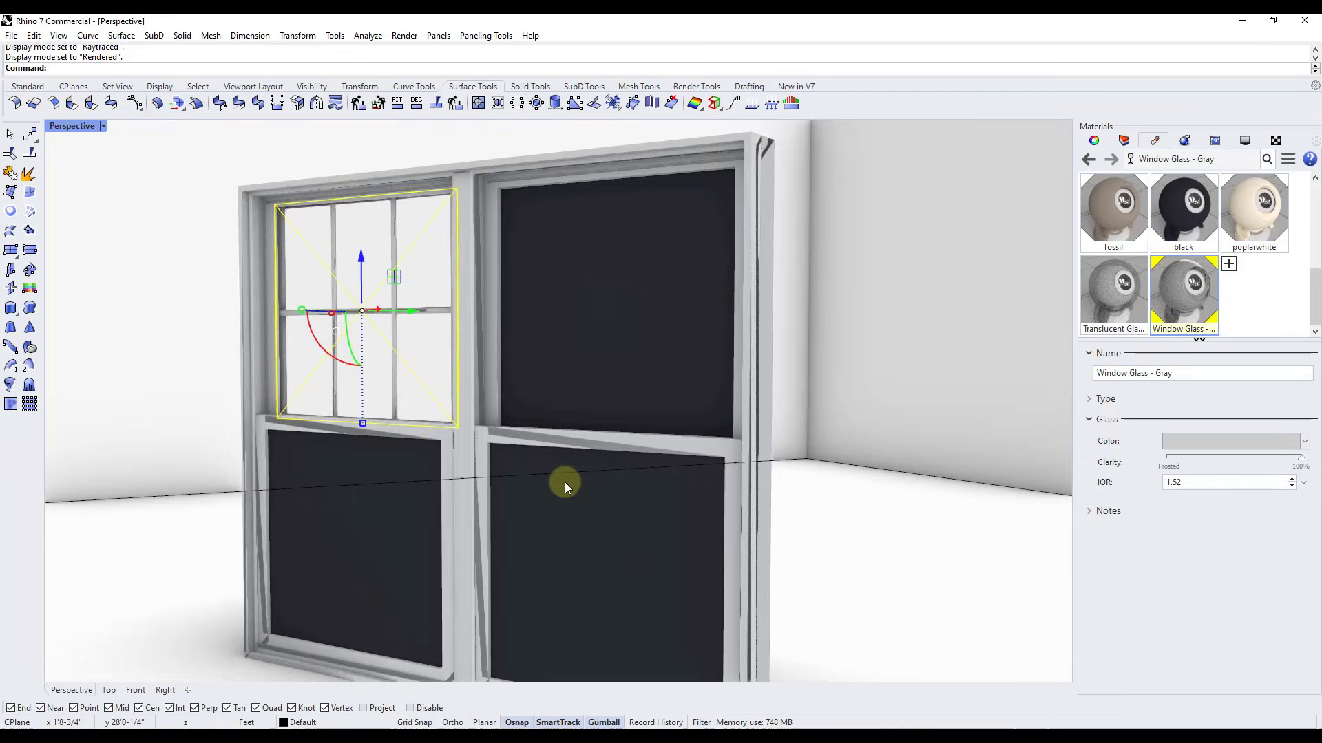
scroll(558, 474, down, 2)
- Create a Custom-type material renamed 'Window Glass - Blue', ready to set its colour
click(1229, 264)
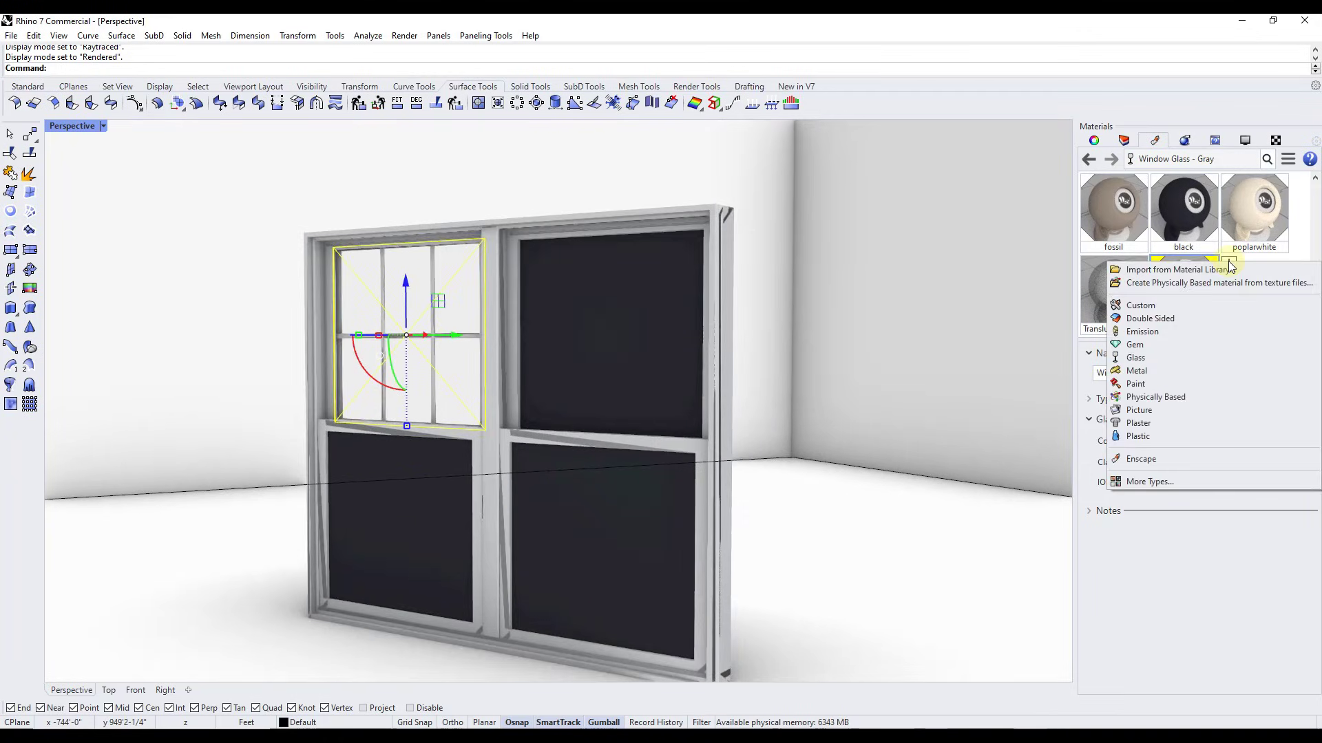
click(1153, 307)
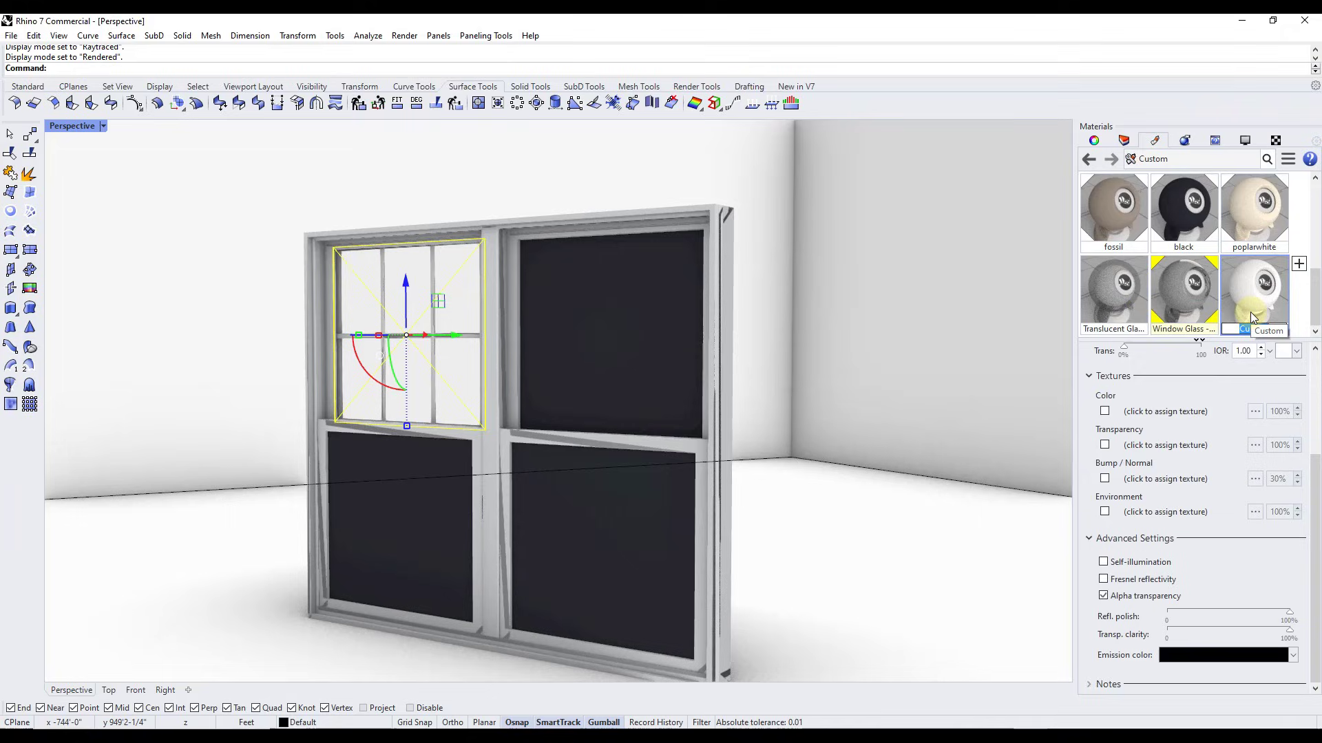
key(BackSpace)
text(Wi)
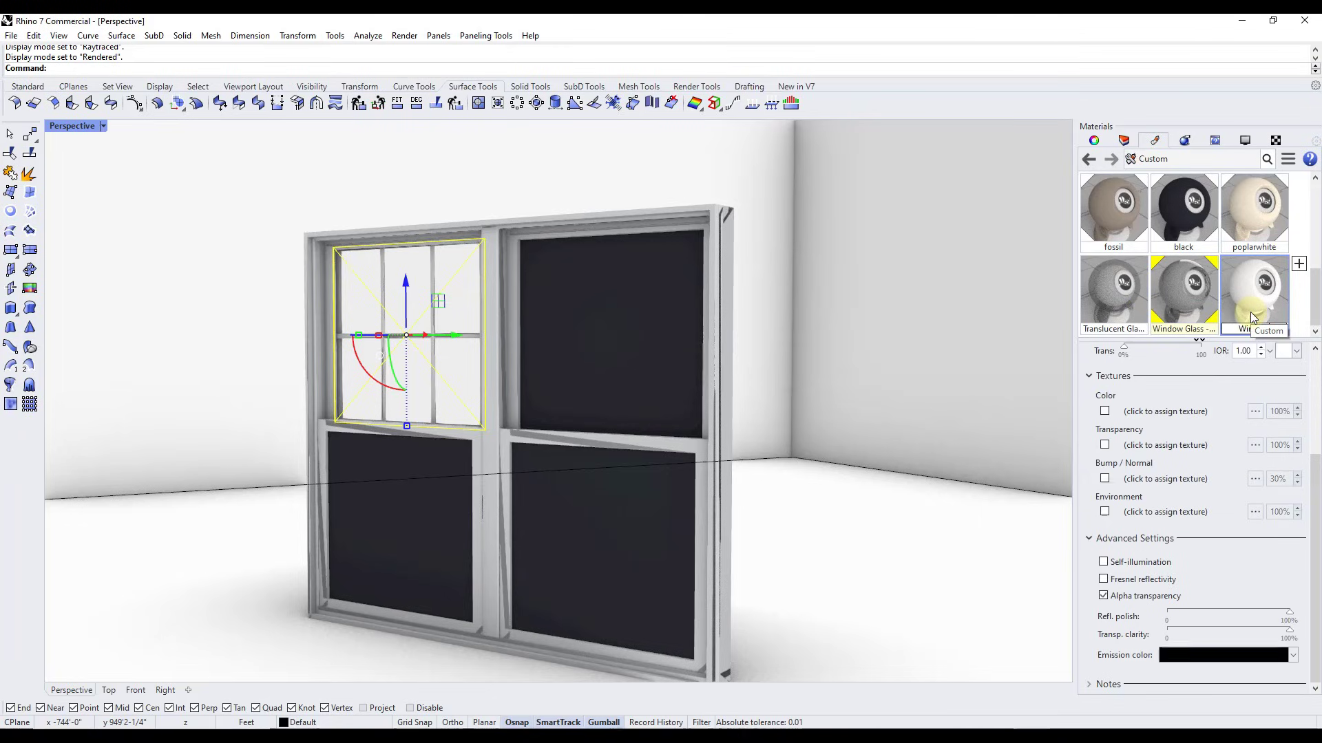
text(ndow Glass - Blue)
key(Return)
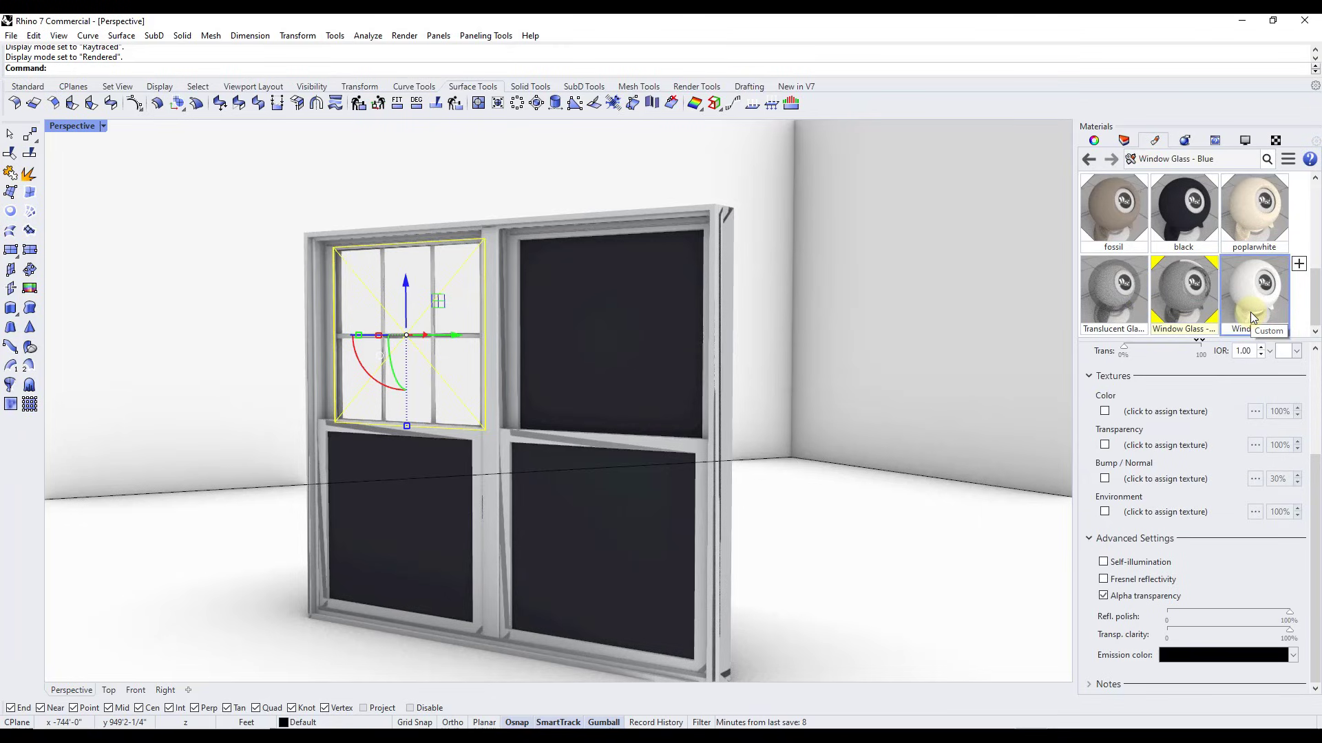
scroll(1225, 455, up, 5)
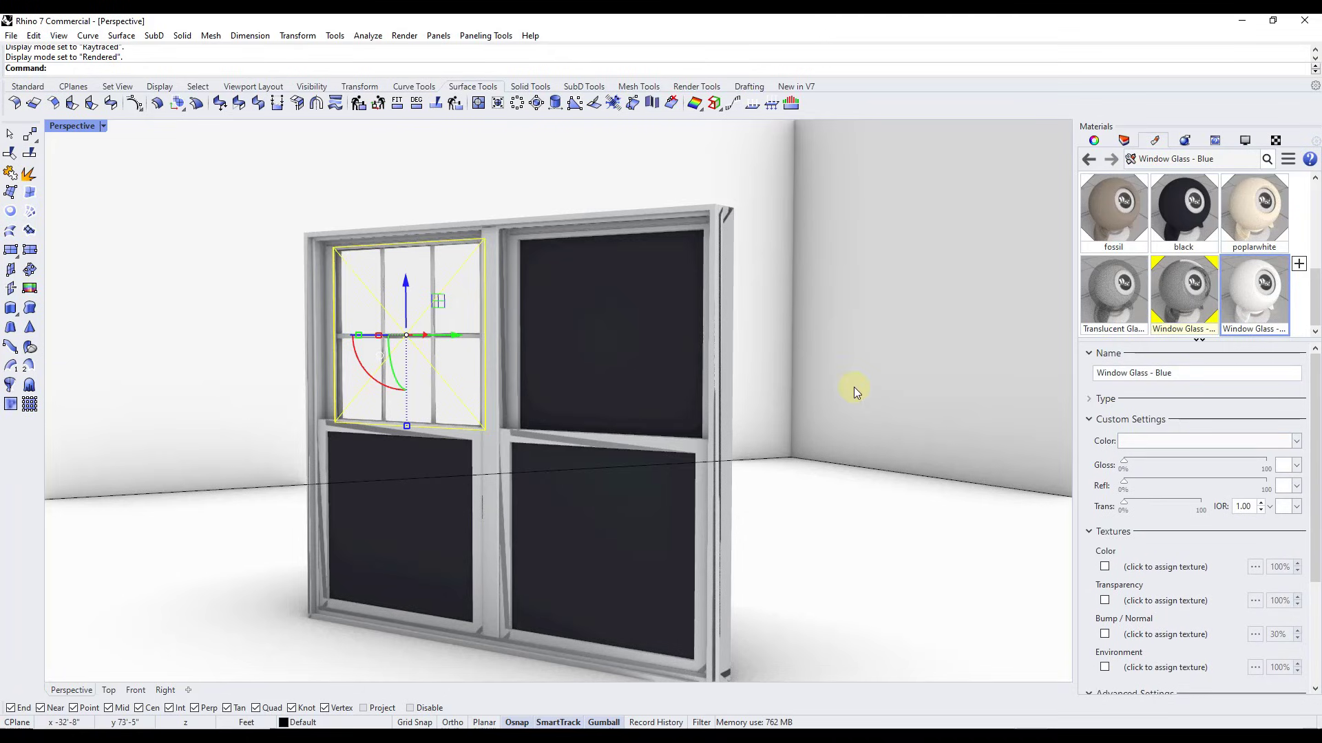
click(1155, 442)
- Make Window Glass - Blue pale blue and assign it to the upper-right pane
click(1010, 398)
drag(1012, 398, 1032, 428)
drag(1102, 330, 1110, 311)
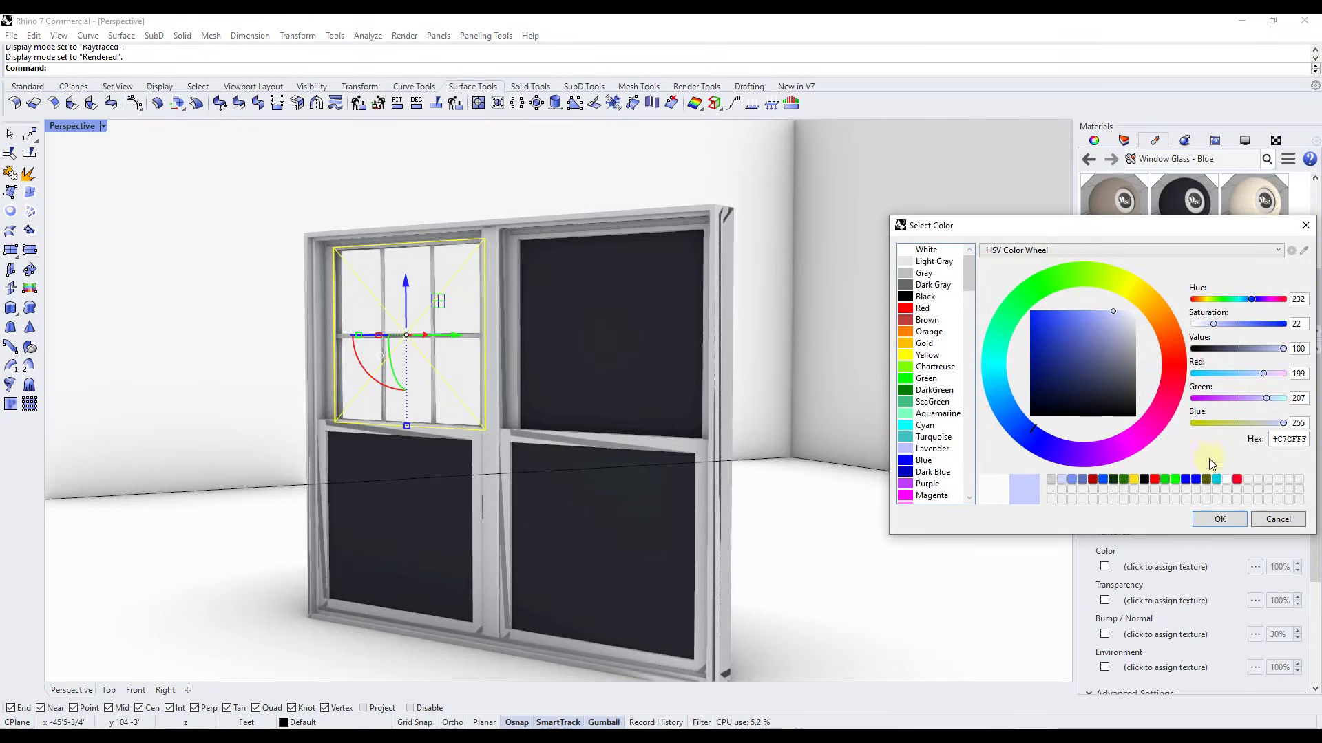
click(1217, 519)
drag(1261, 296, 619, 316)
mouse_move(655, 299)
right_down()
mouse_move(416, 304)
mouse_move(678, 296)
mouse_move(664, 299)
right_up()
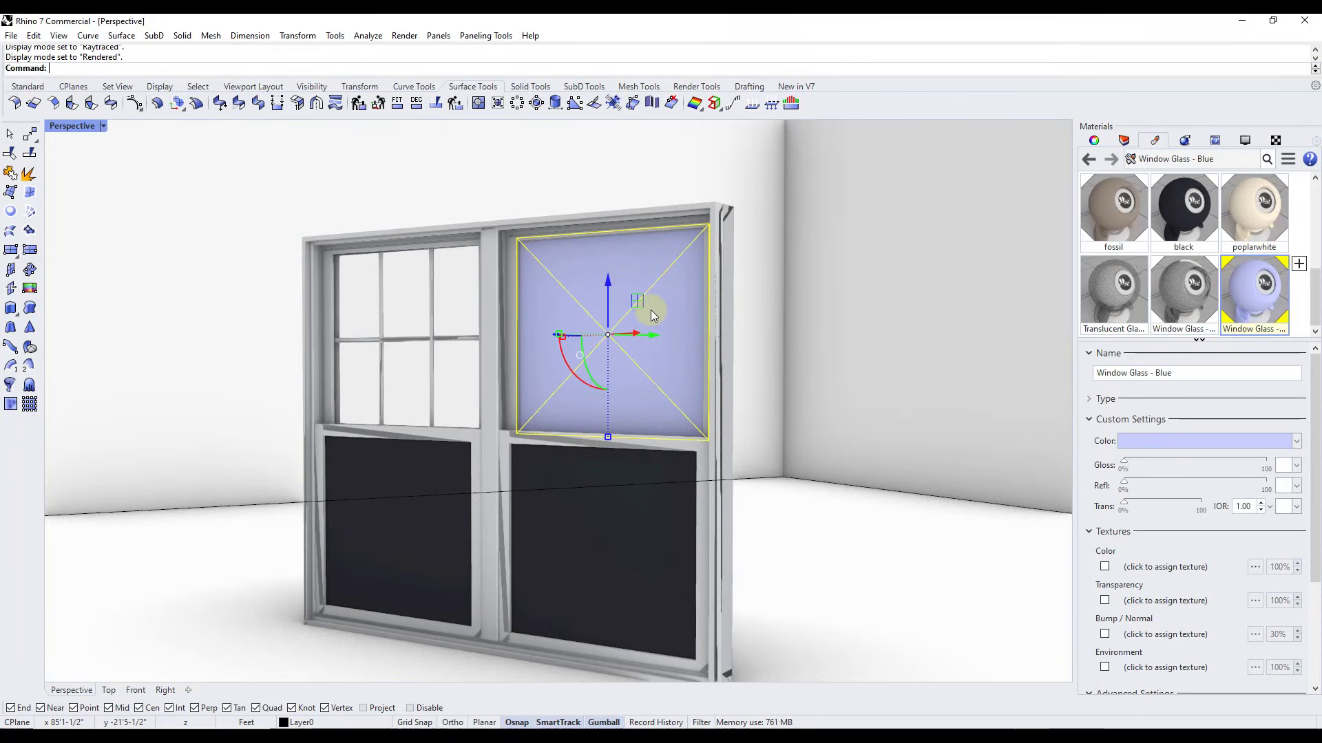
- Raise the Window Glass - Blue Trans slider to about 71% transparency
scroll(629, 344, up, 3)
scroll(629, 342, down, 2)
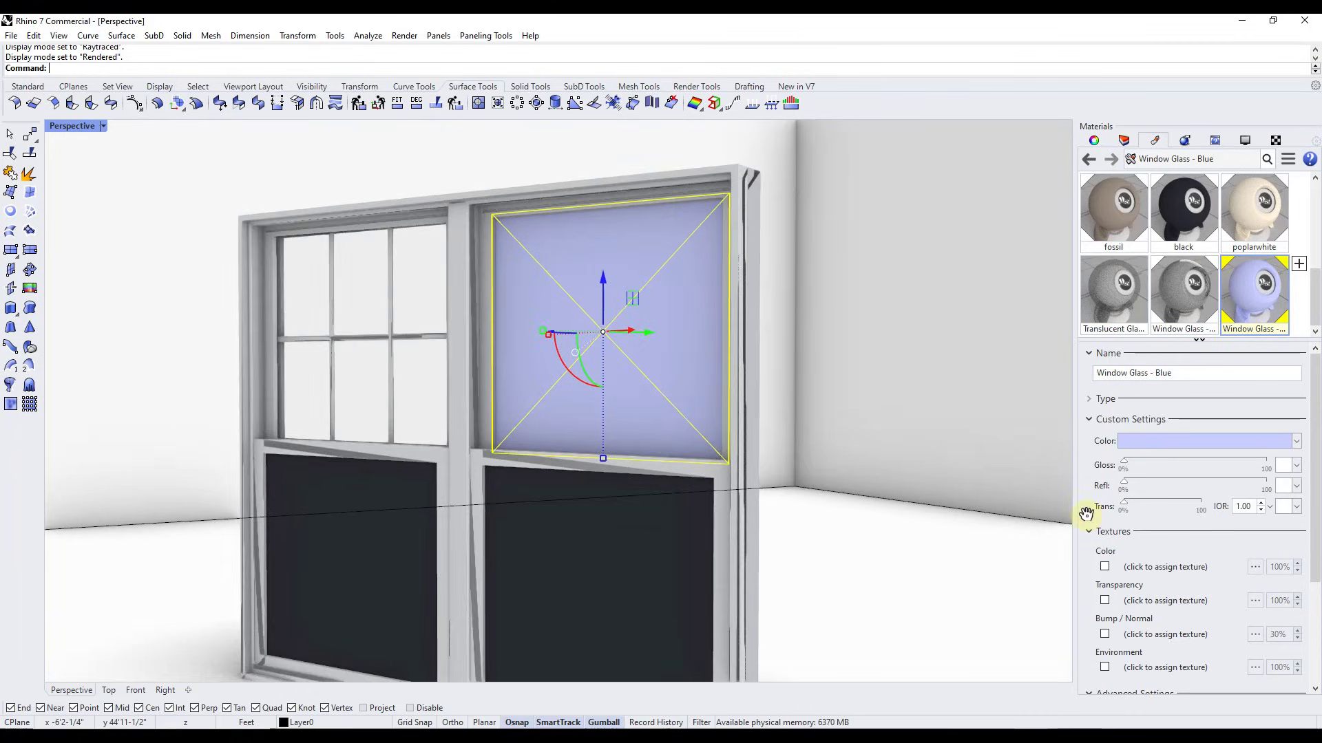
drag(1126, 508, 1180, 509)
right_drag(695, 413, 907, 462)
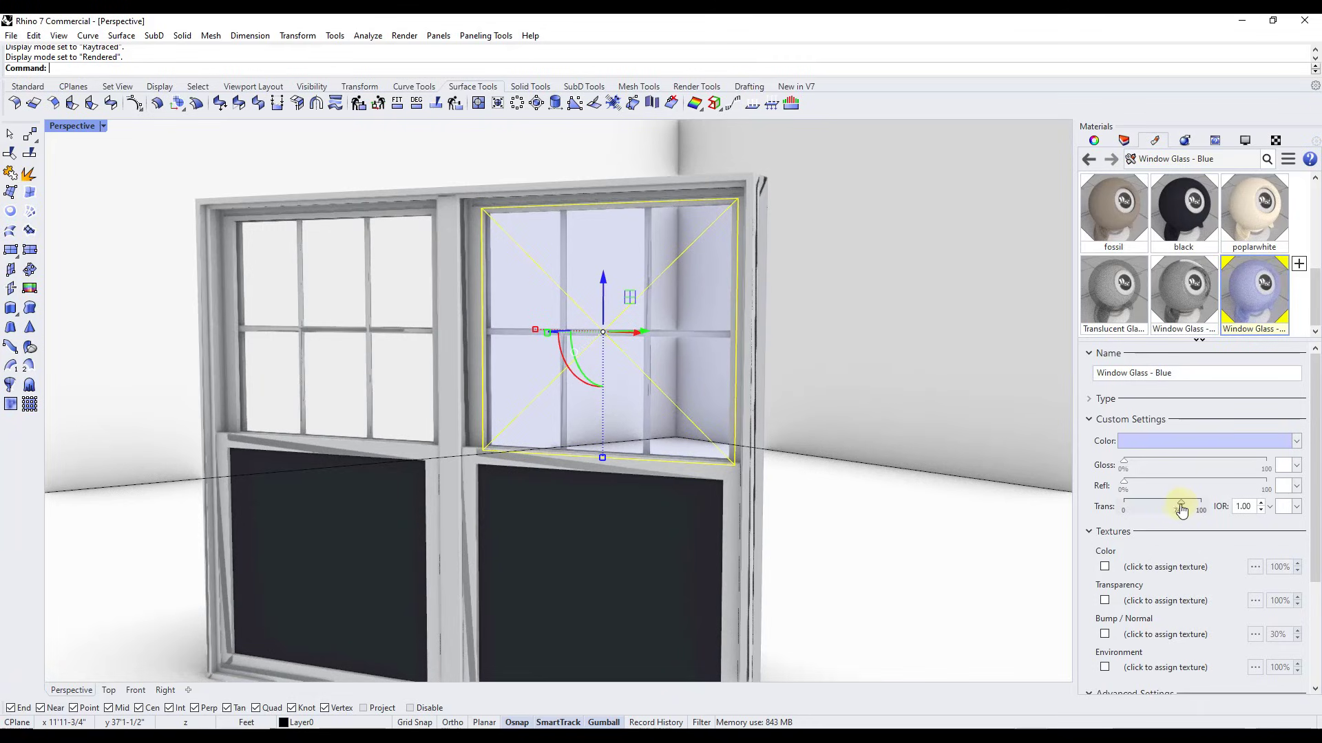
scroll(1181, 509, down, 4)
scroll(1180, 510, up, 3)
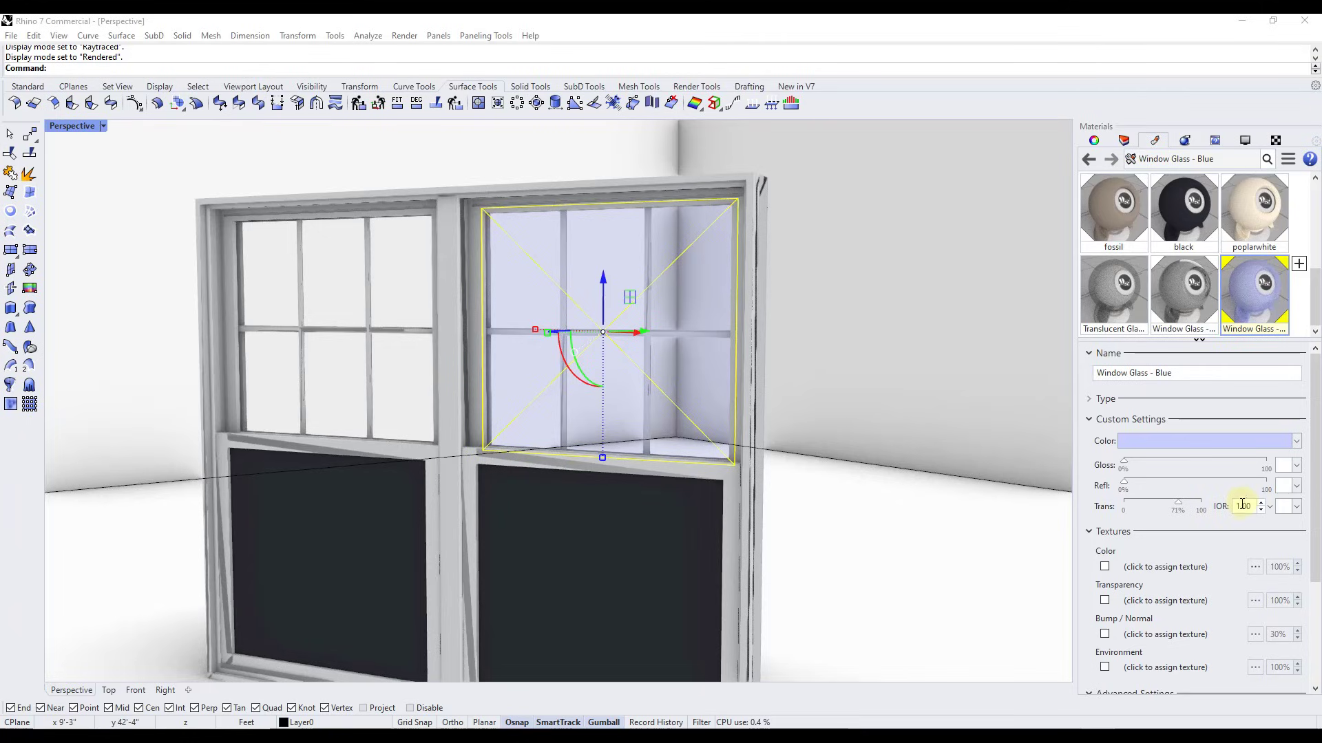
- Set the Window Glass - Blue IOR to 1.52 after checking the gray glass's value
drag(1248, 506, 1221, 504)
text(1.45)
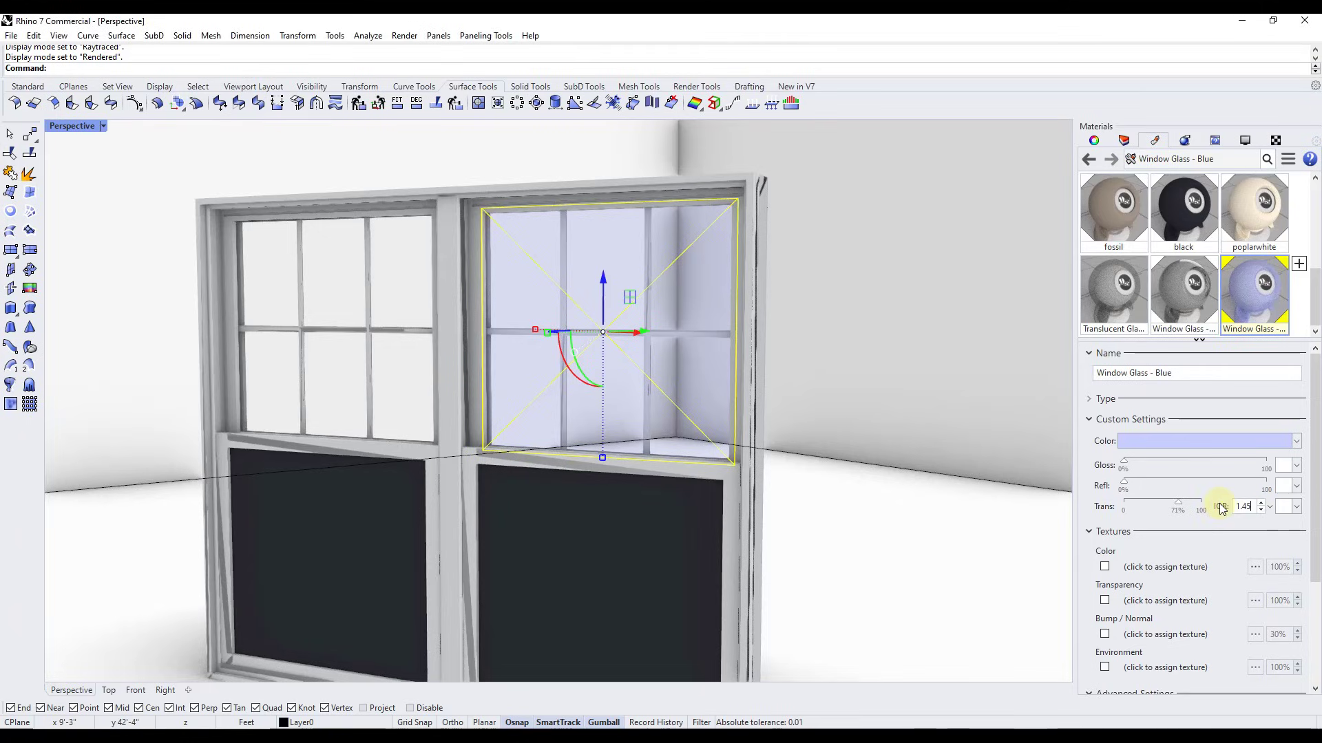
key(Return)
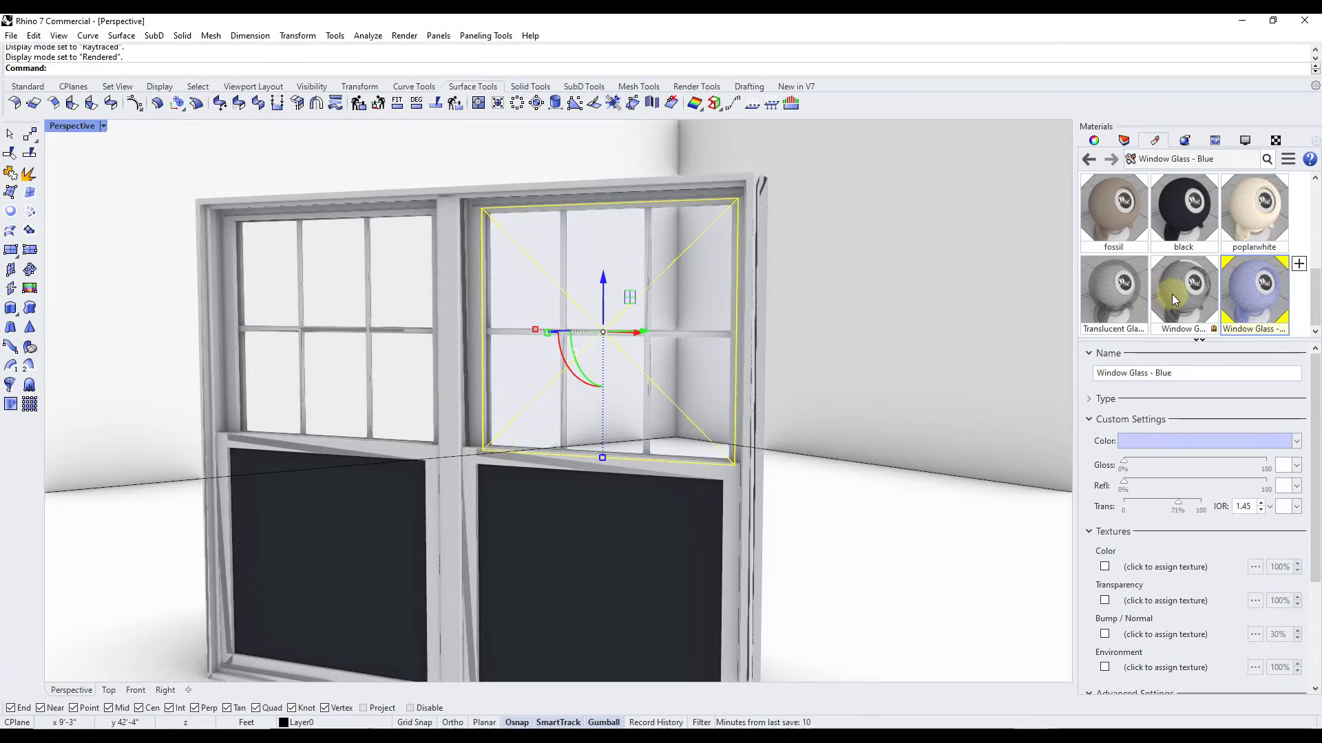
click(1173, 297)
click(1249, 289)
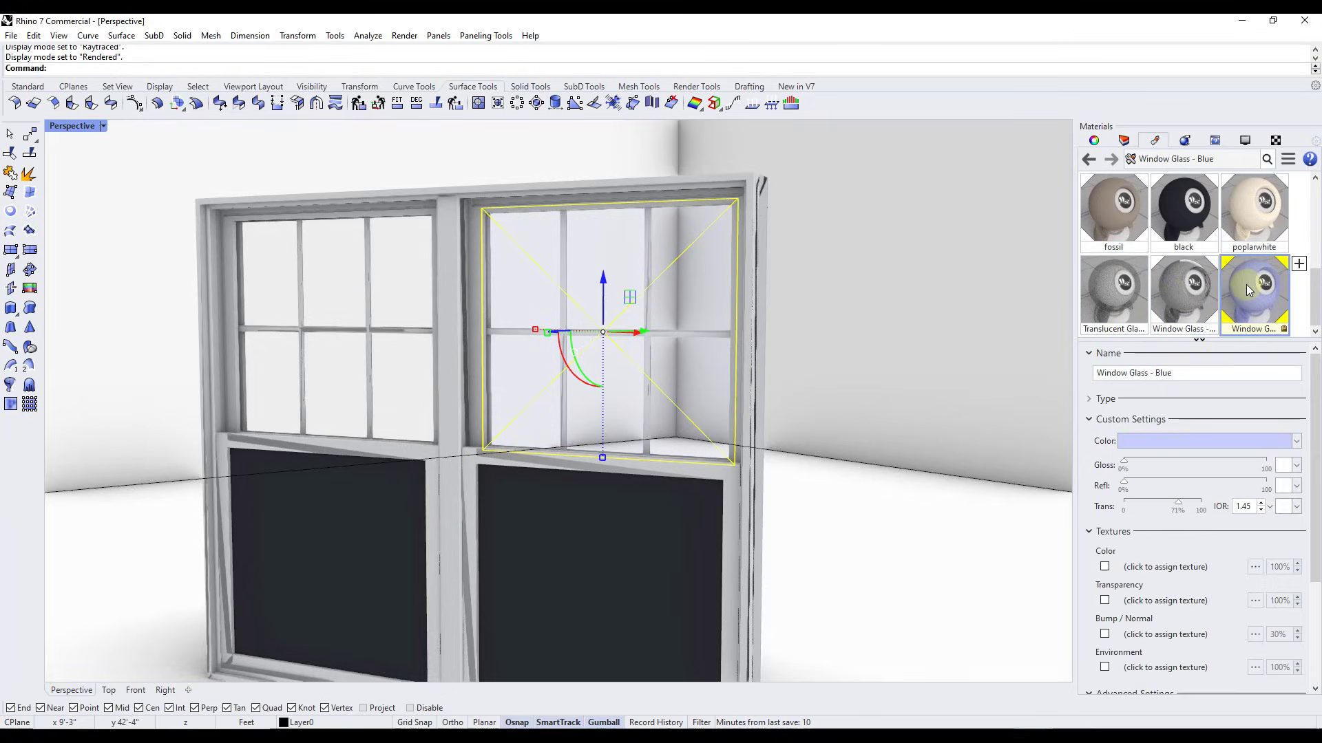
double_click(1250, 507)
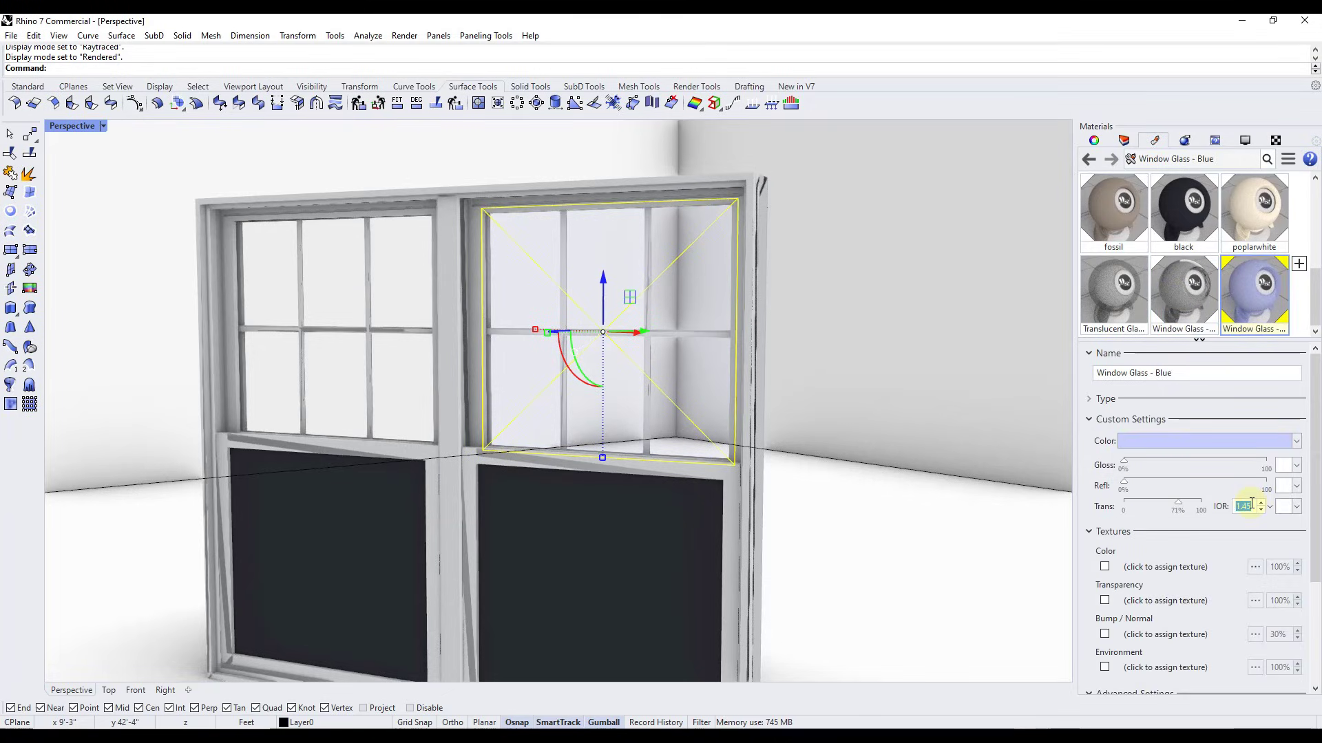
text(1.52)
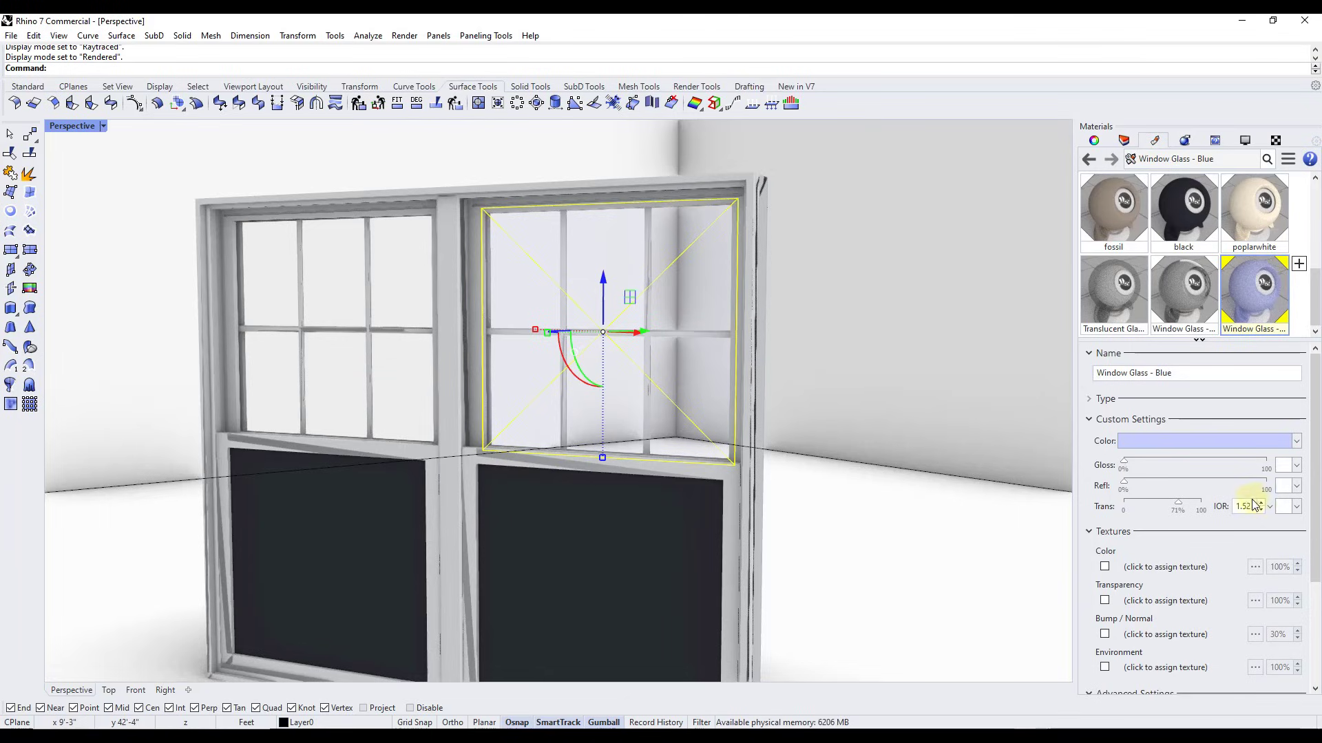
right_drag(719, 337, 678, 309)
- Switch to Raytraced, raise Window Glass - Blue transparency to 86%, and view the pane frontally
click(103, 126)
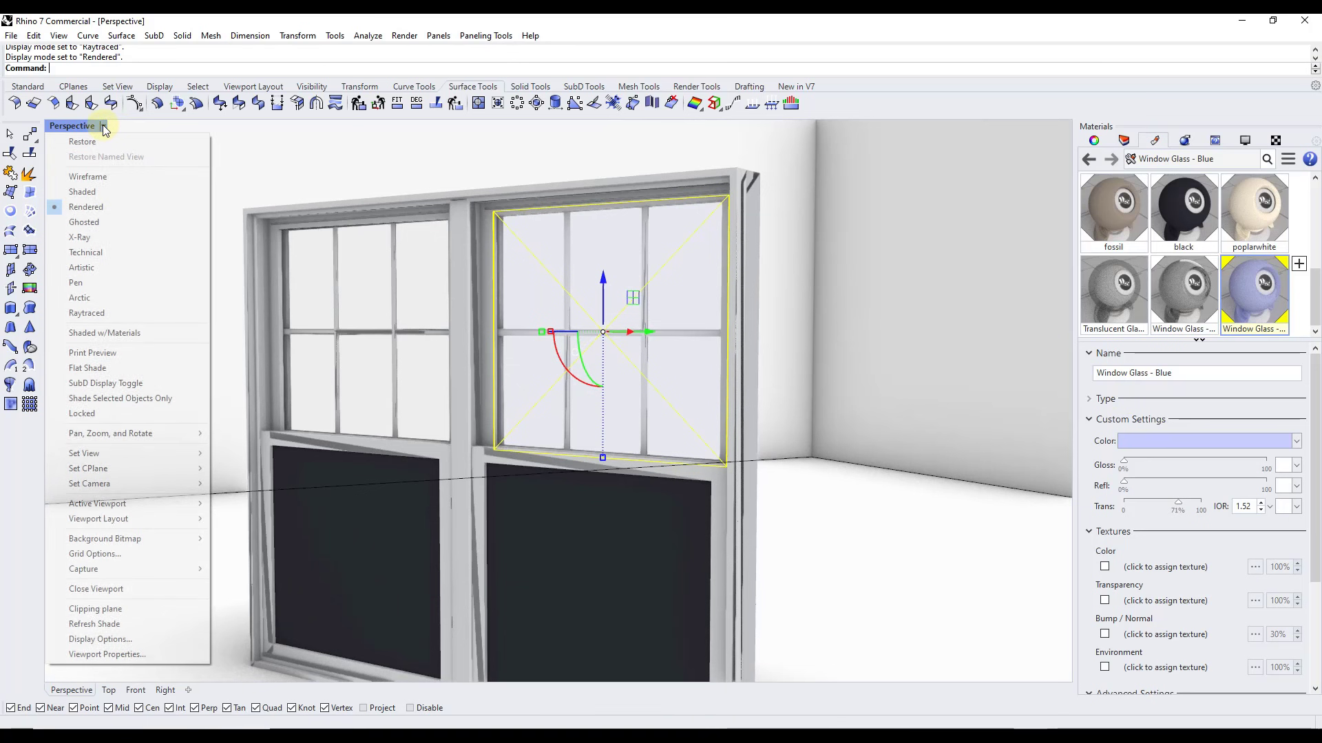
click(104, 309)
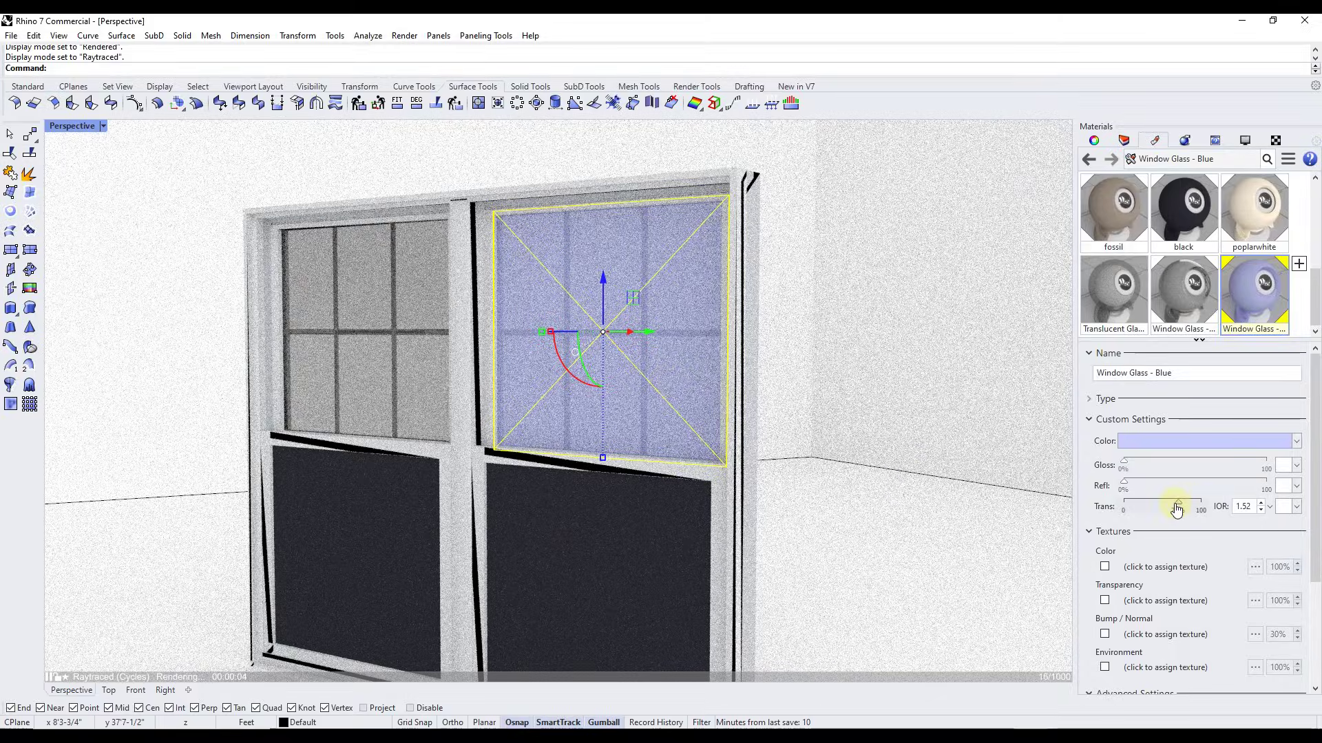
drag(1178, 508, 1189, 508)
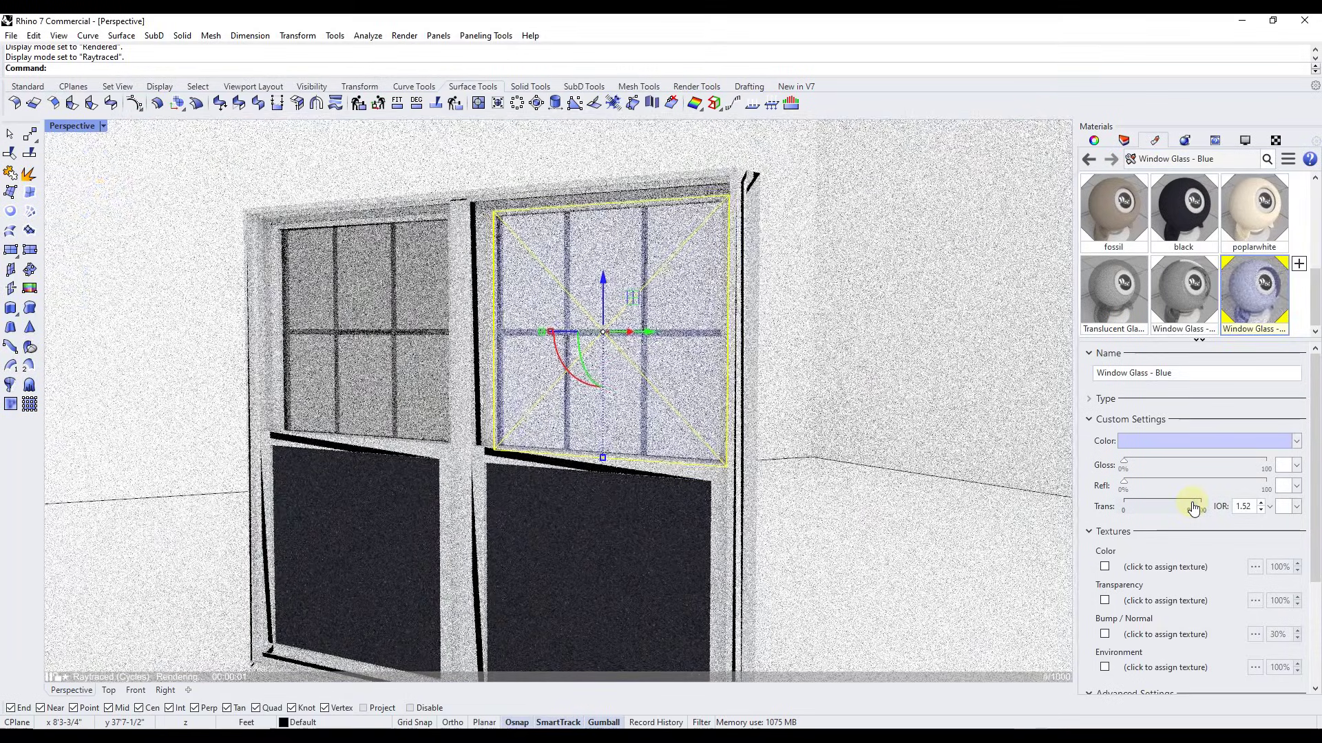
drag(1192, 508, 1195, 508)
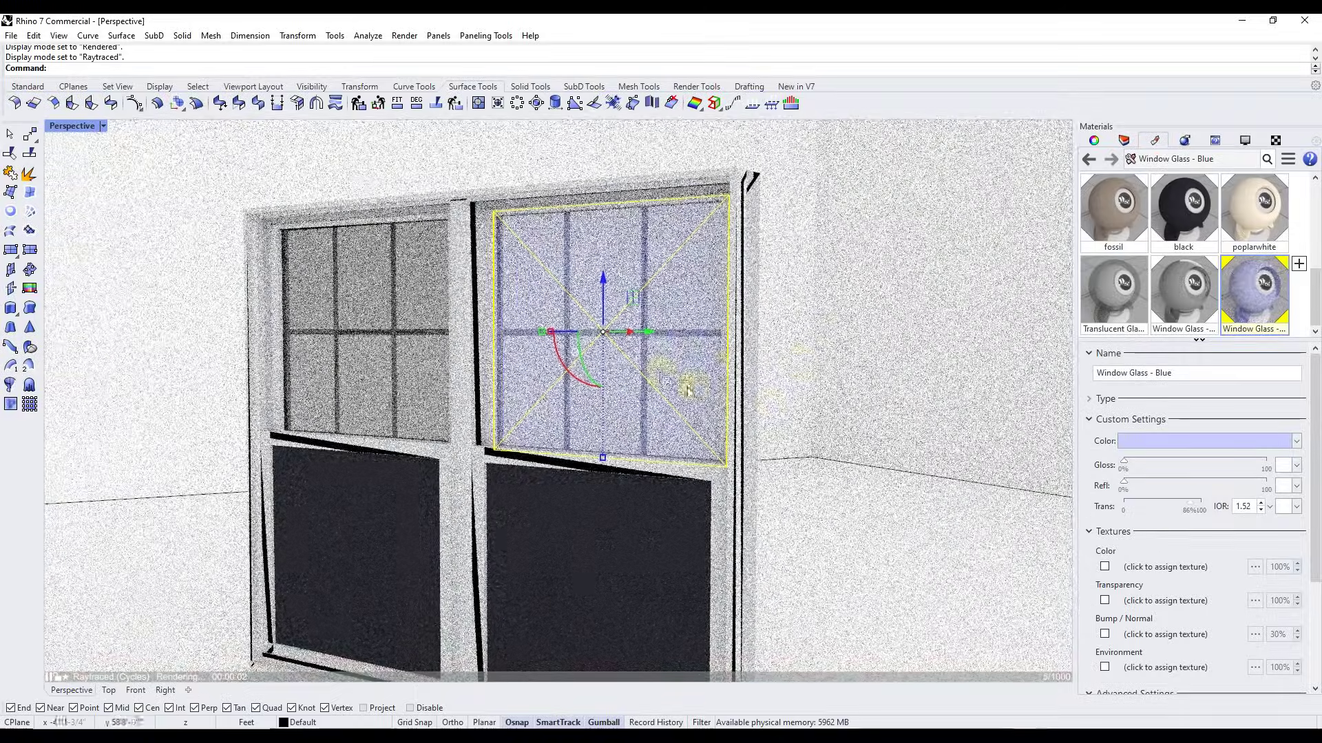
right_drag(651, 318, 667, 224)
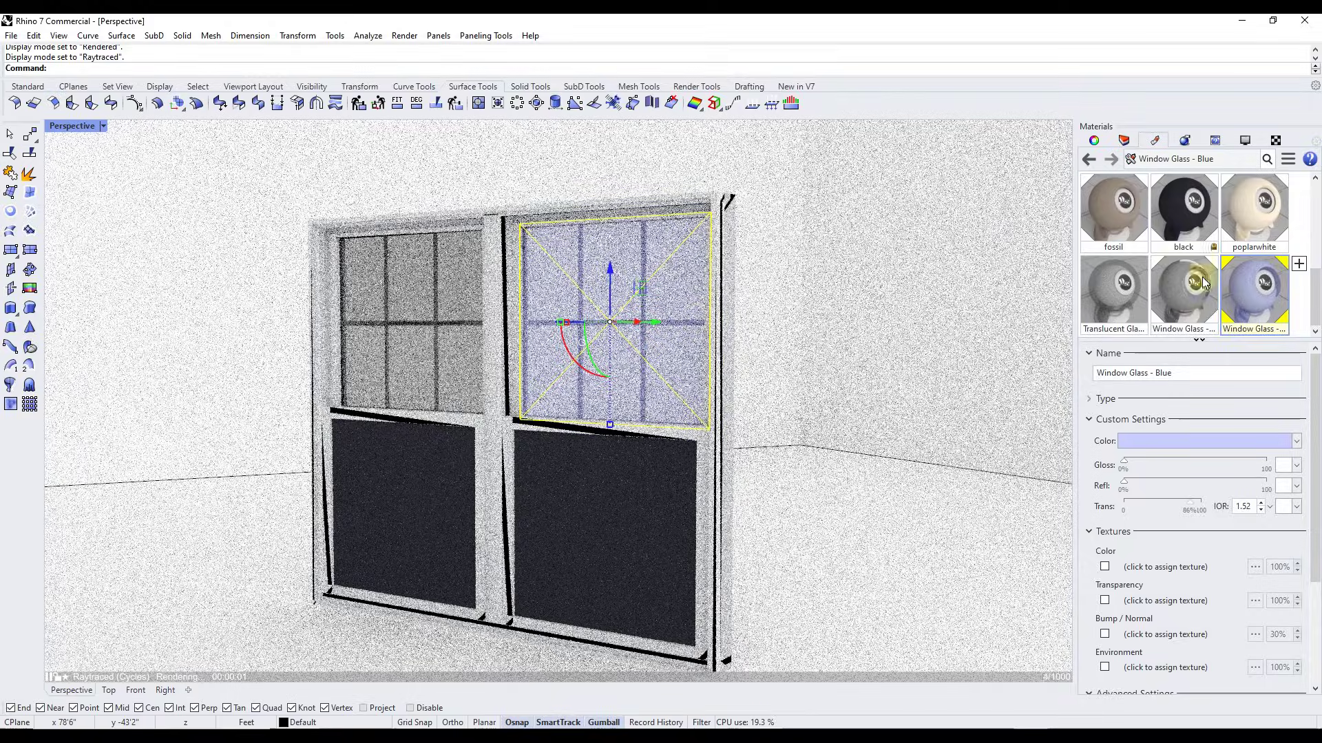
click(101, 126)
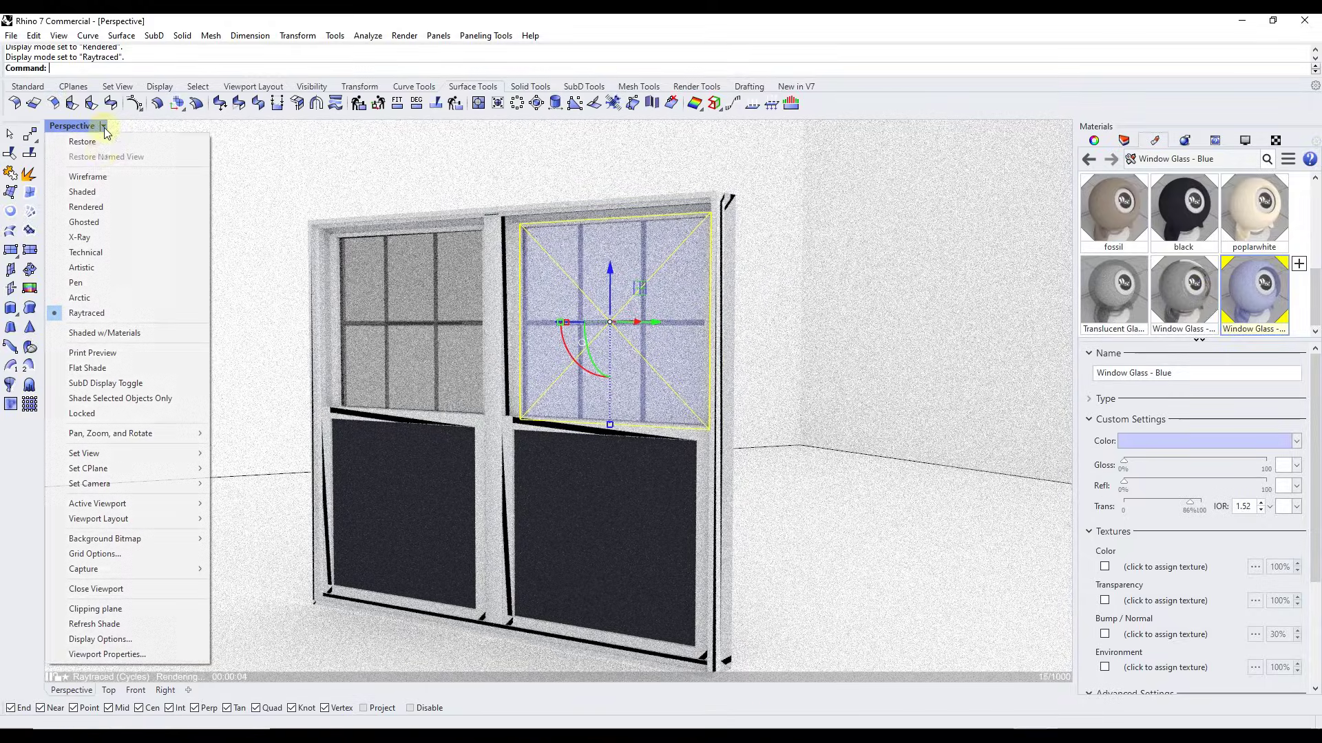
- Return to Rendered display and create a Glass material named 'Window Glass - Red'
click(94, 207)
click(1298, 263)
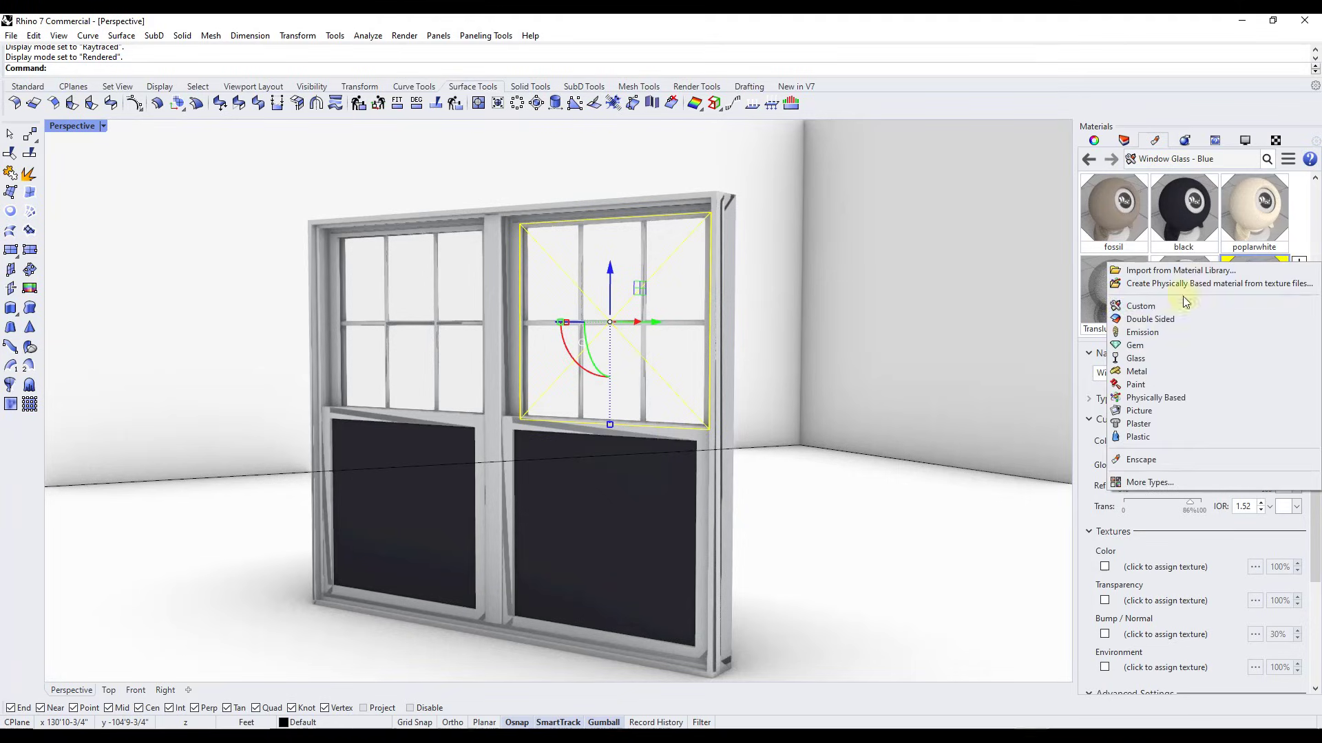
click(1136, 358)
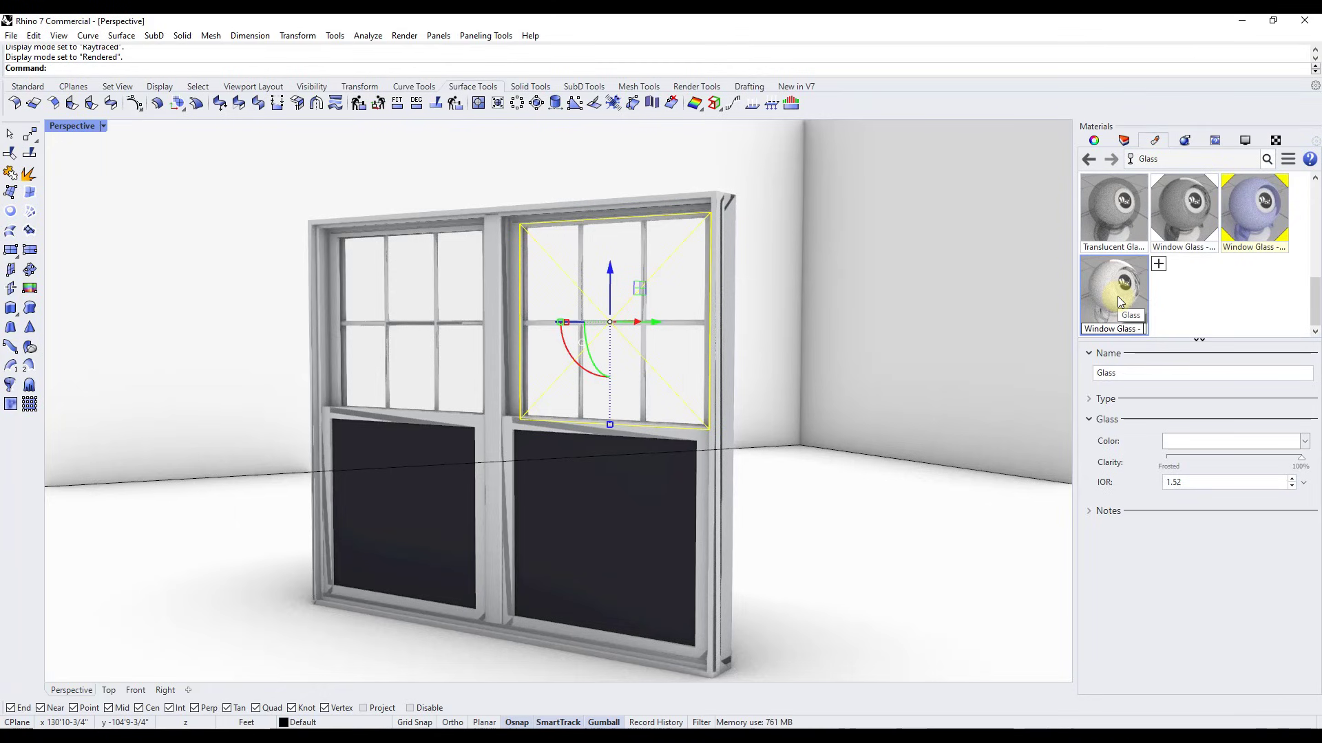
text(Window Glass - Red)
key(Return)
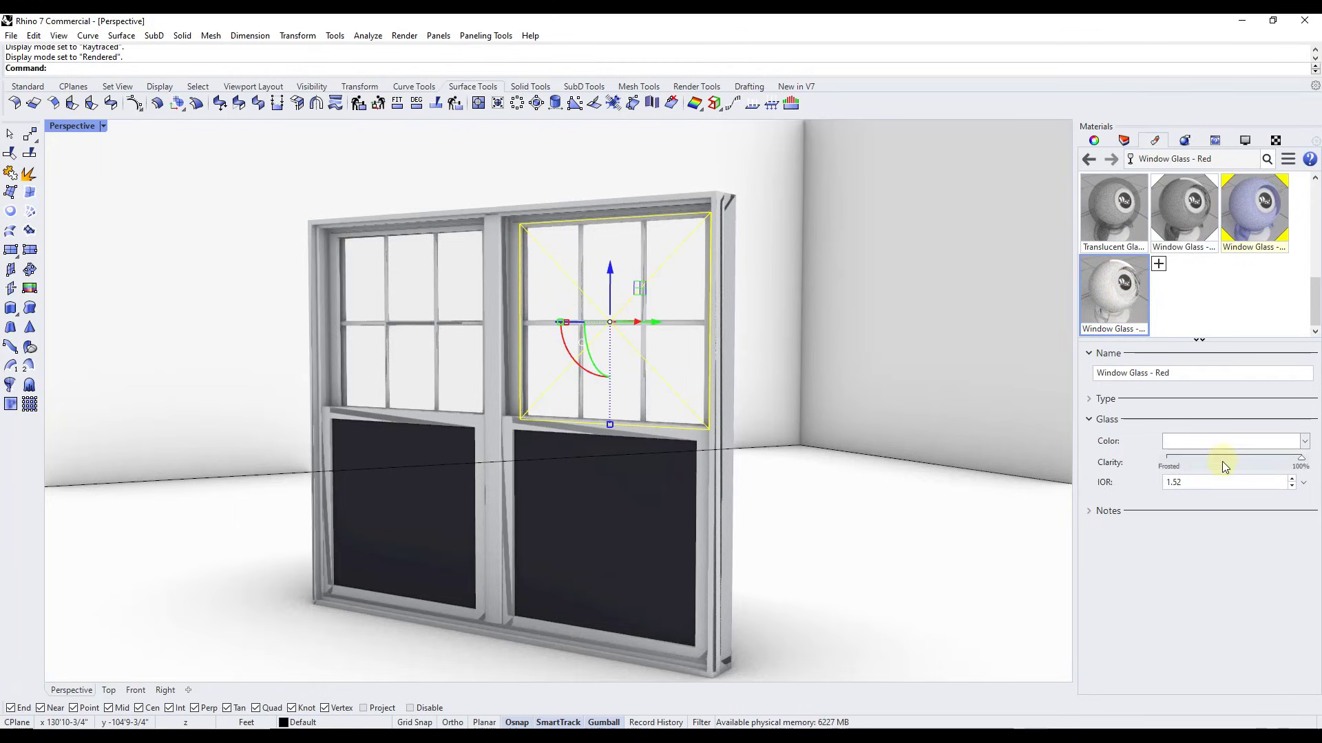
- Give Window Glass - Red a pink-red colour and apply it to the lower-left pane
click(1221, 436)
drag(1075, 347, 1102, 311)
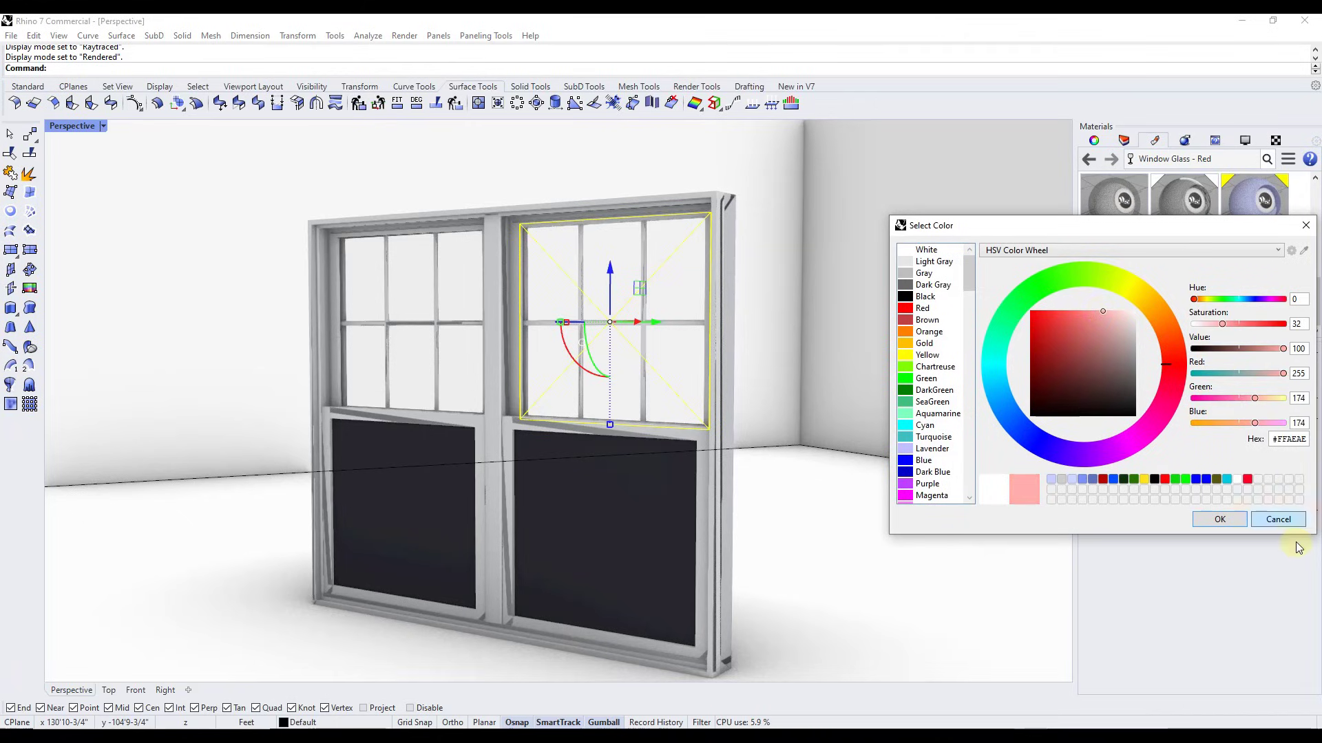
click(1218, 521)
click(395, 483)
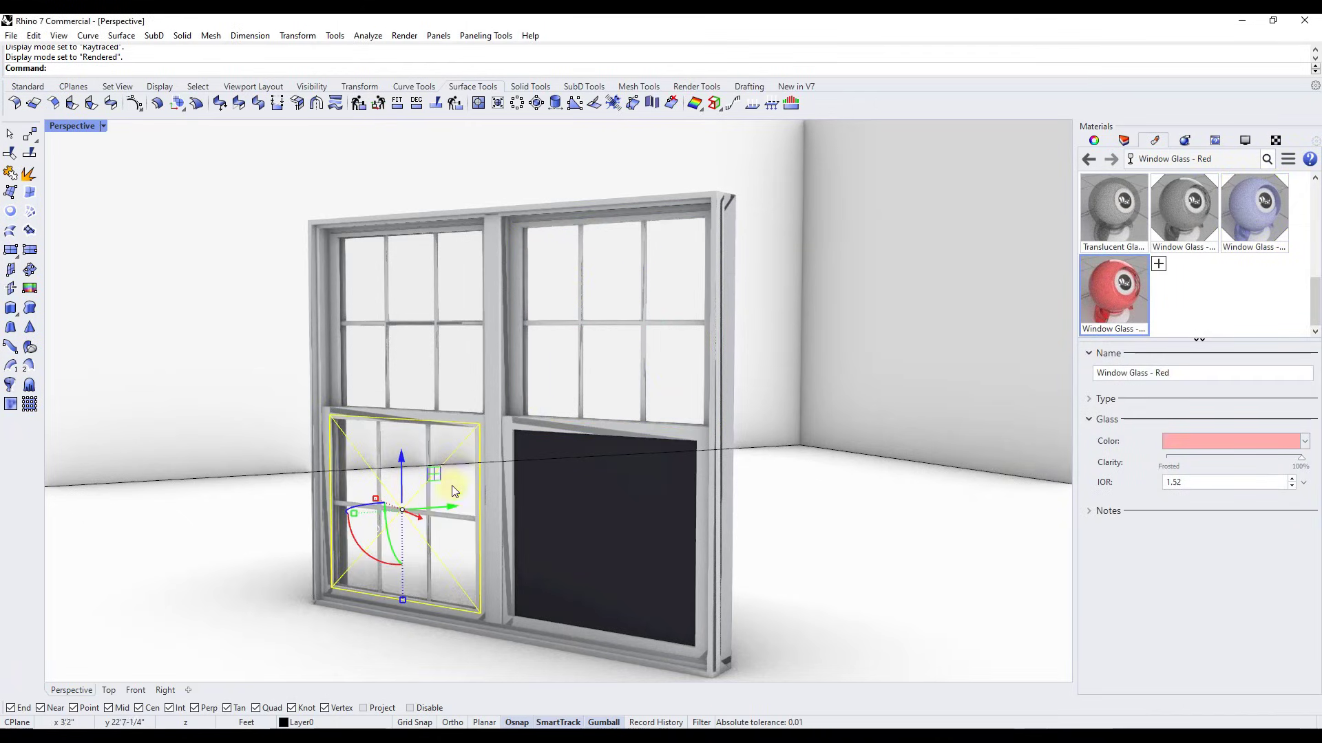
click(1158, 263)
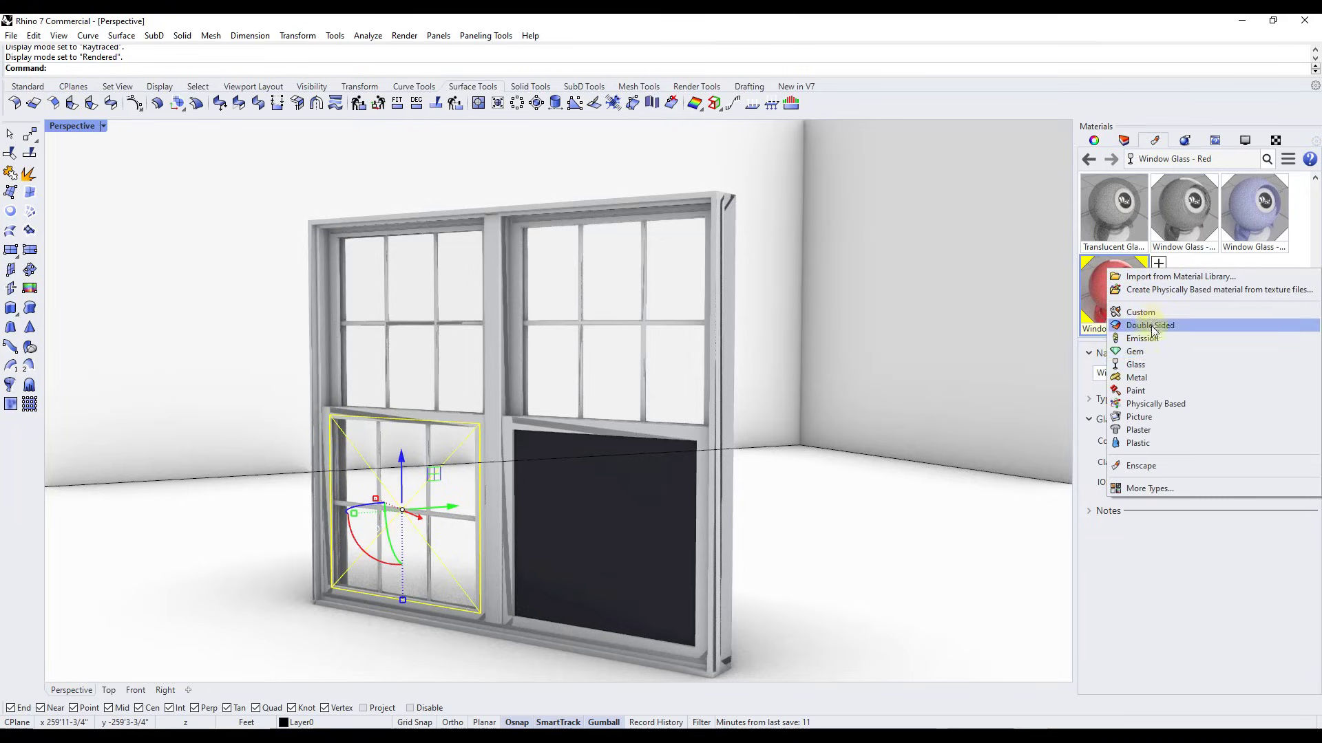
- Create a new Glass material named 'Window Glass - Green' with a light green colour
click(1146, 367)
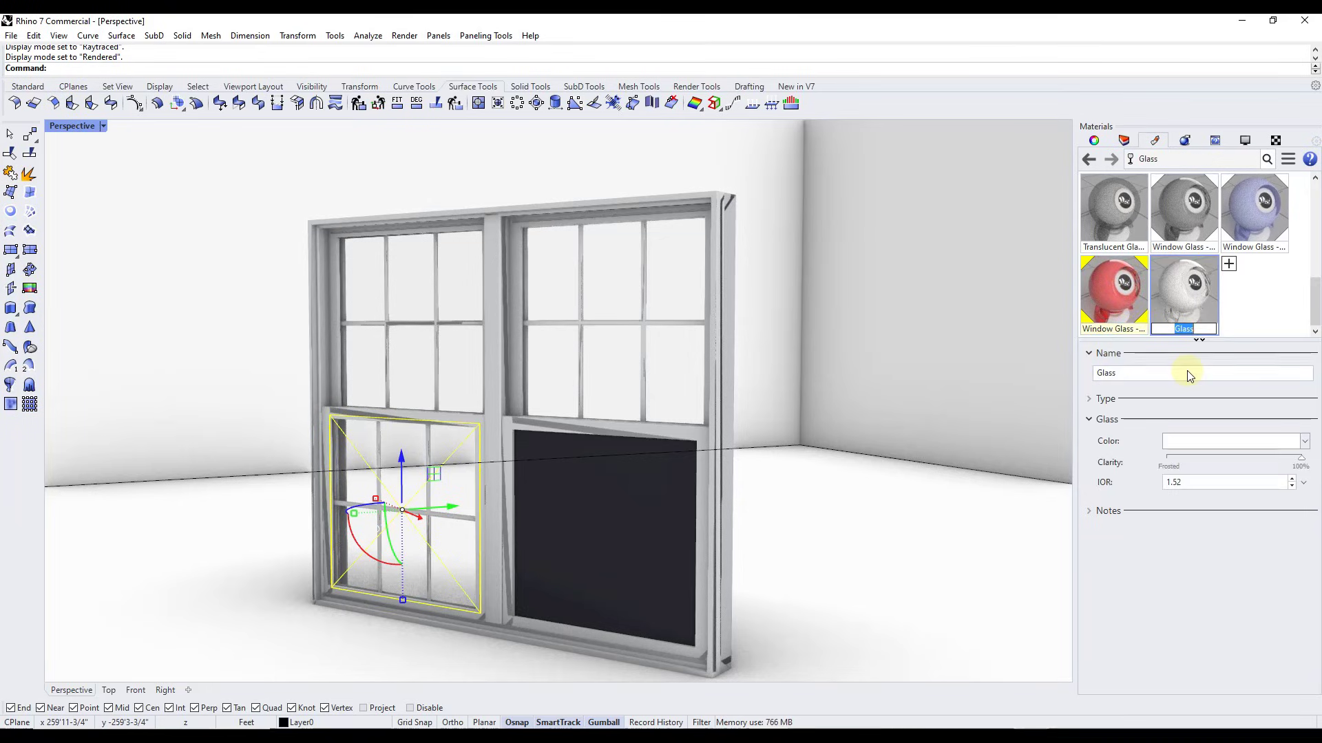
text(Window Gl)
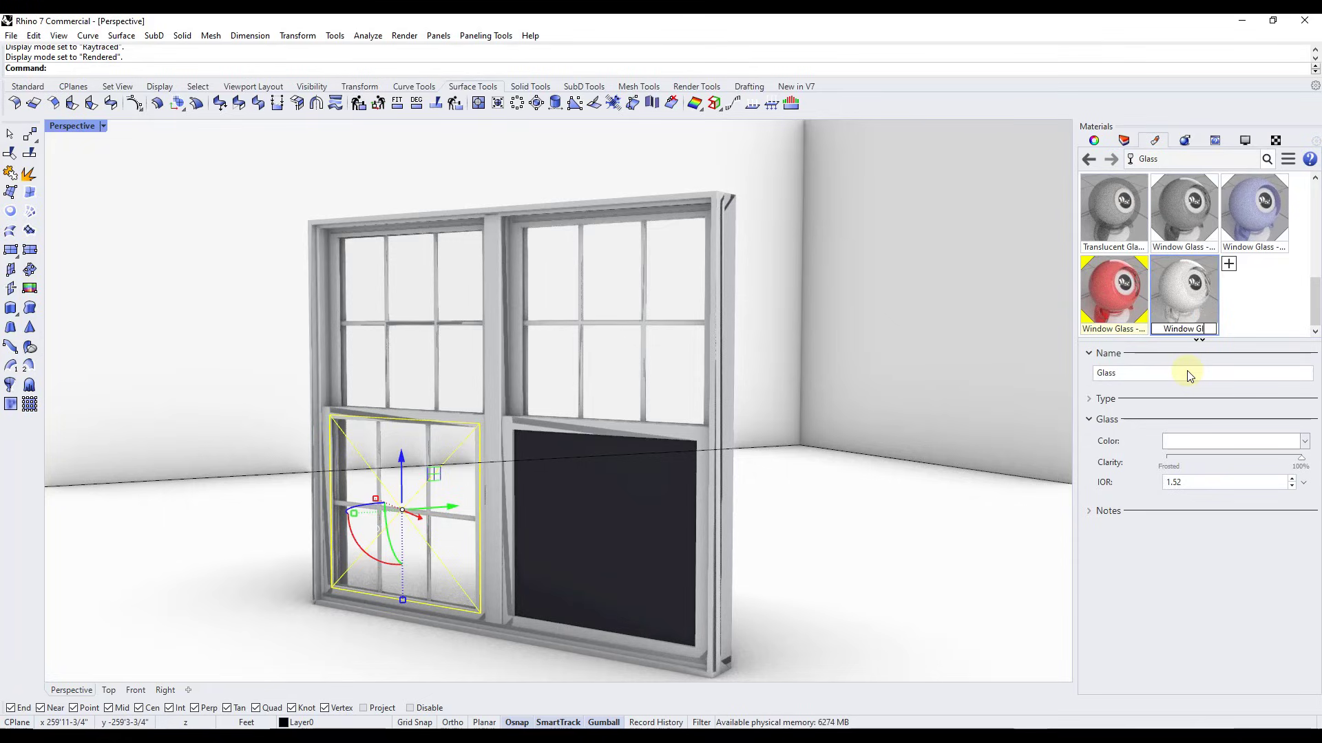
text(ass - Green)
key(Return)
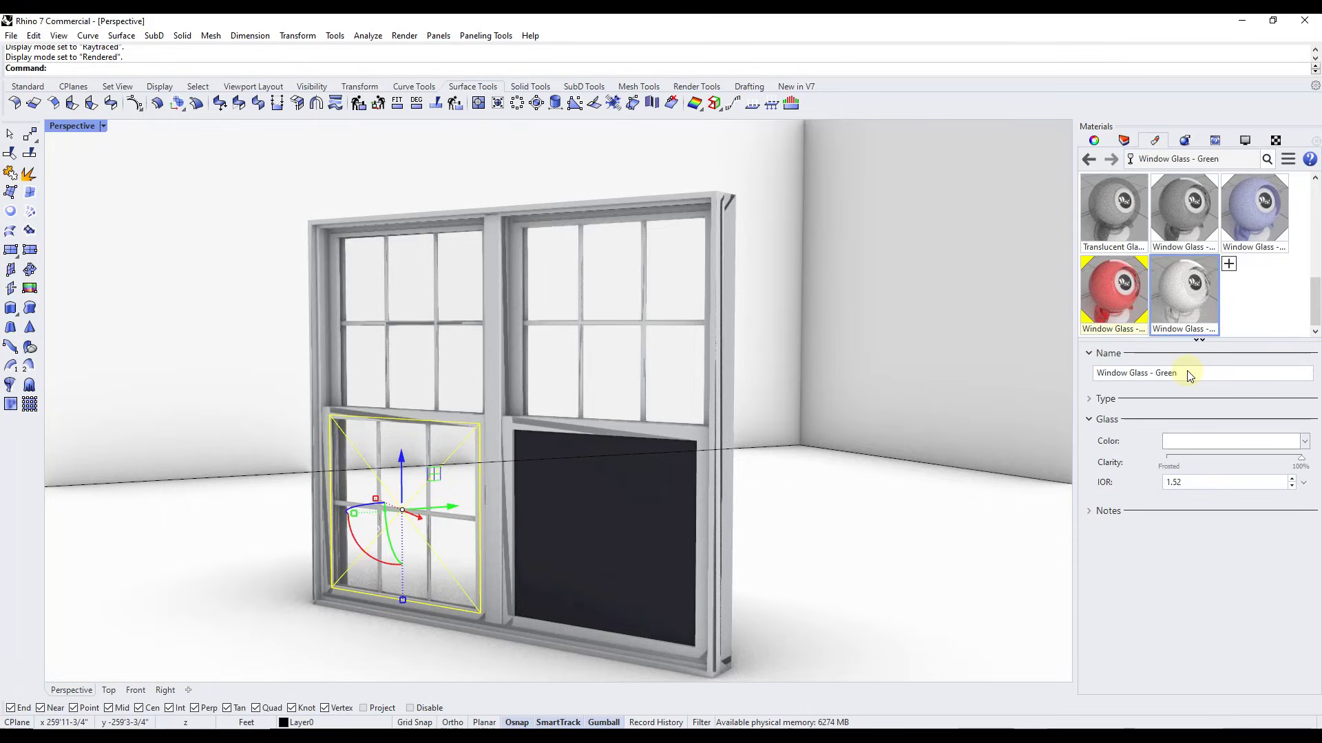
click(1232, 441)
click(1098, 333)
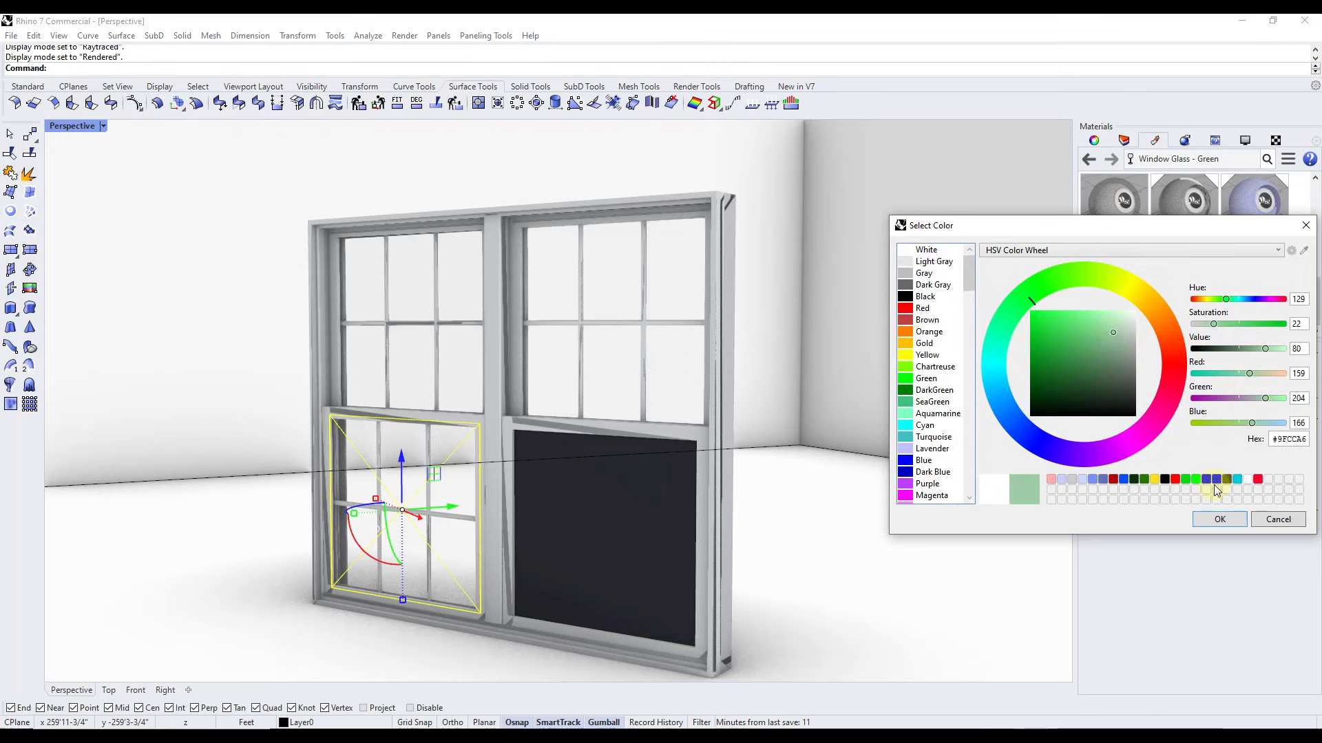
click(1218, 519)
- Apply Window Glass - Green to the lower-right window pane
drag(1184, 289, 600, 478)
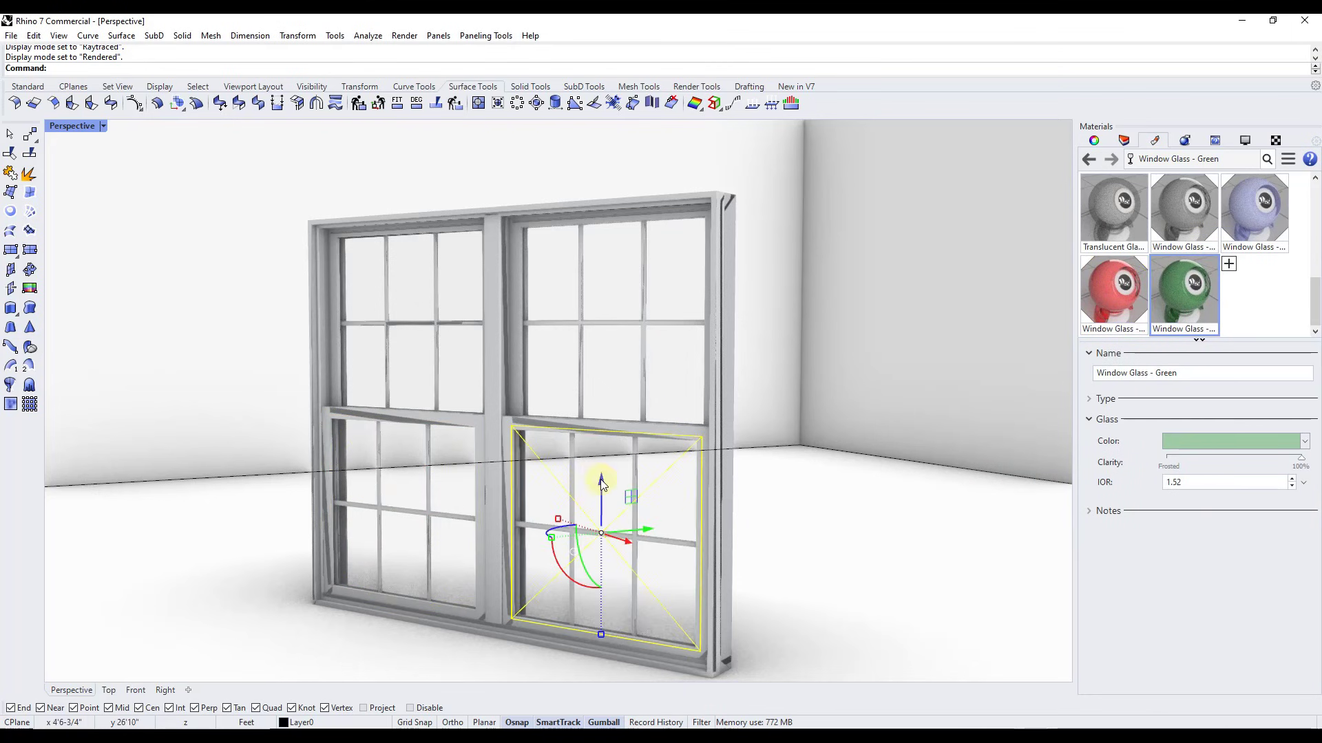
scroll(738, 475, down, 3)
scroll(738, 475, up, 2)
- Switch the viewport to Raytraced to see the tinted light on the back wall
click(72, 126)
click(137, 297)
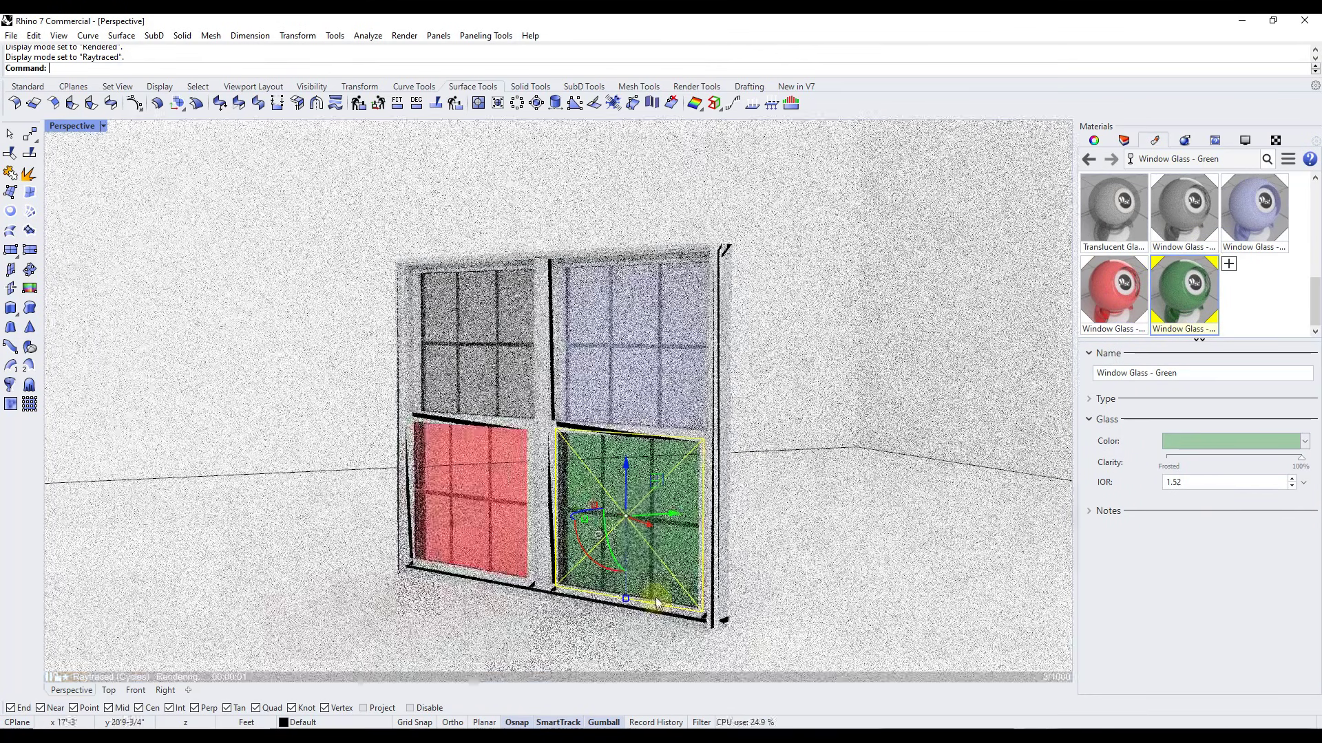
scroll(657, 605, up, 2)
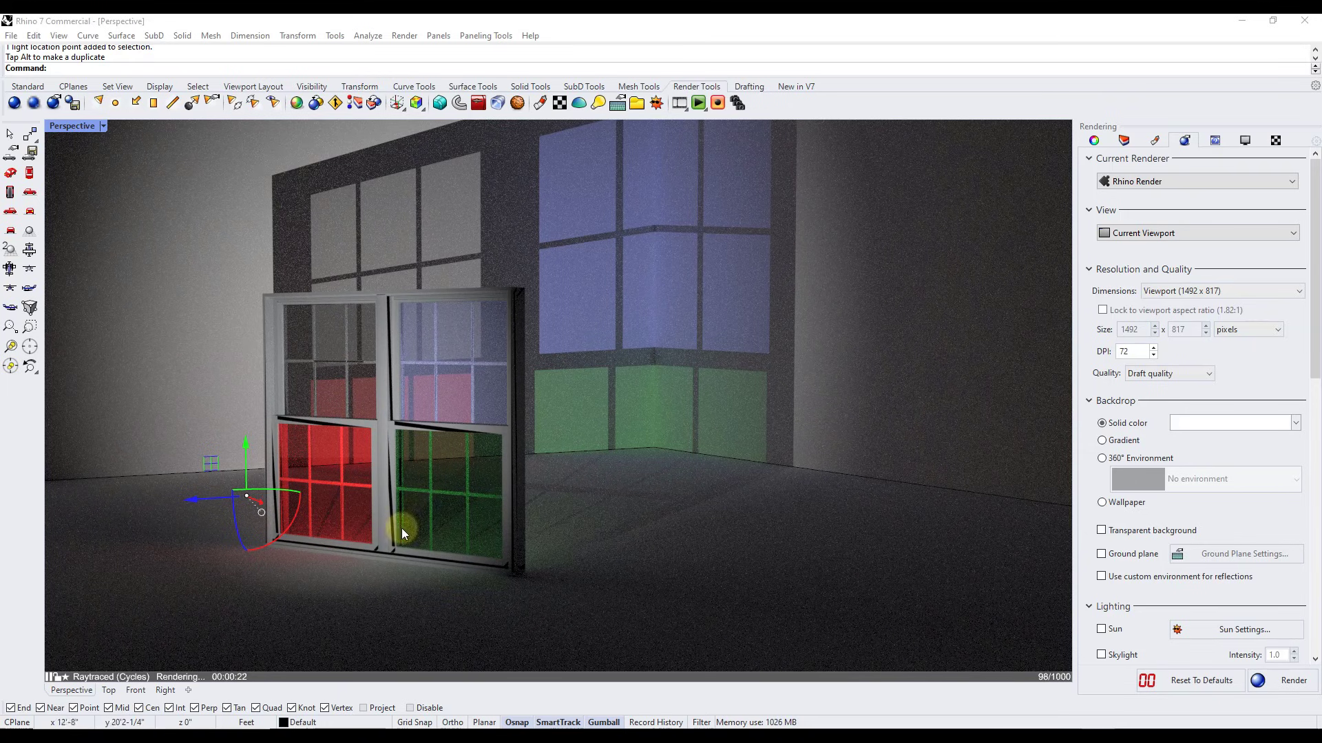
- Open Window Glass - Green in the Materials panel and change its colour to a vivid saturated green
click(452, 464)
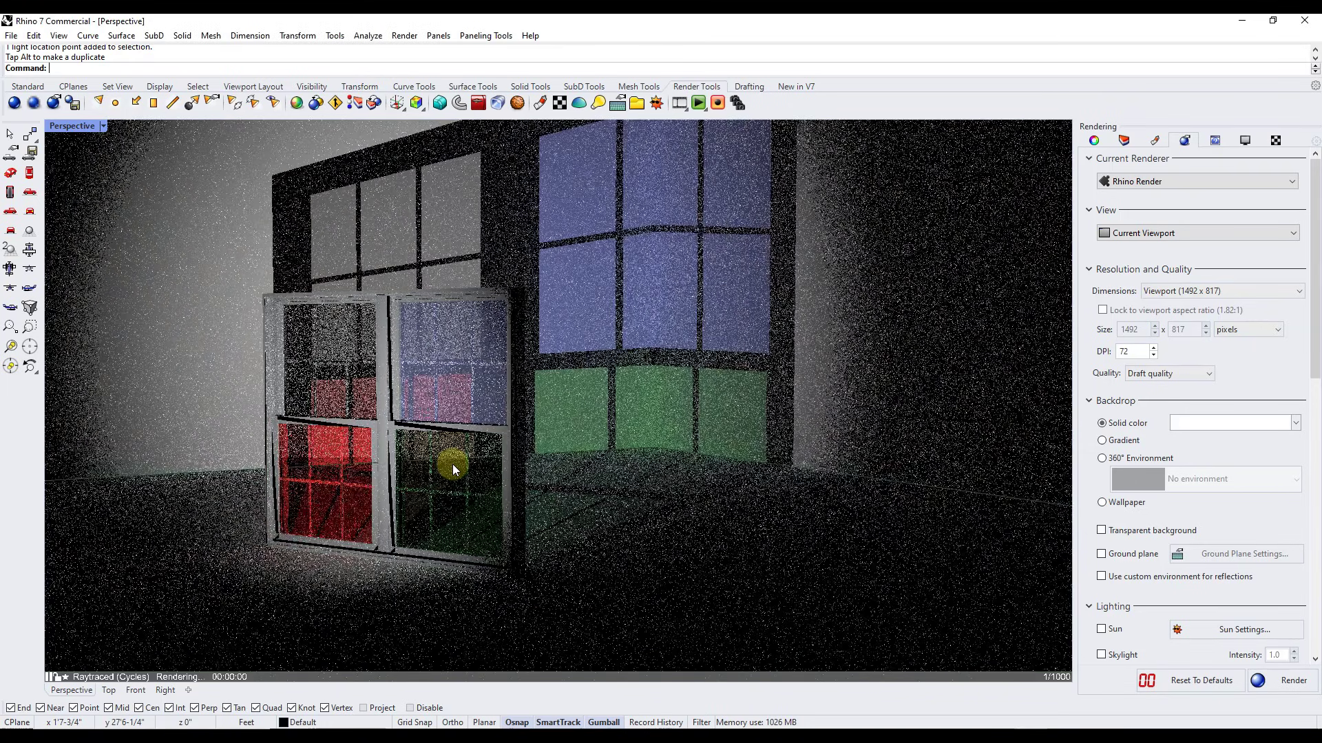
key(Escape)
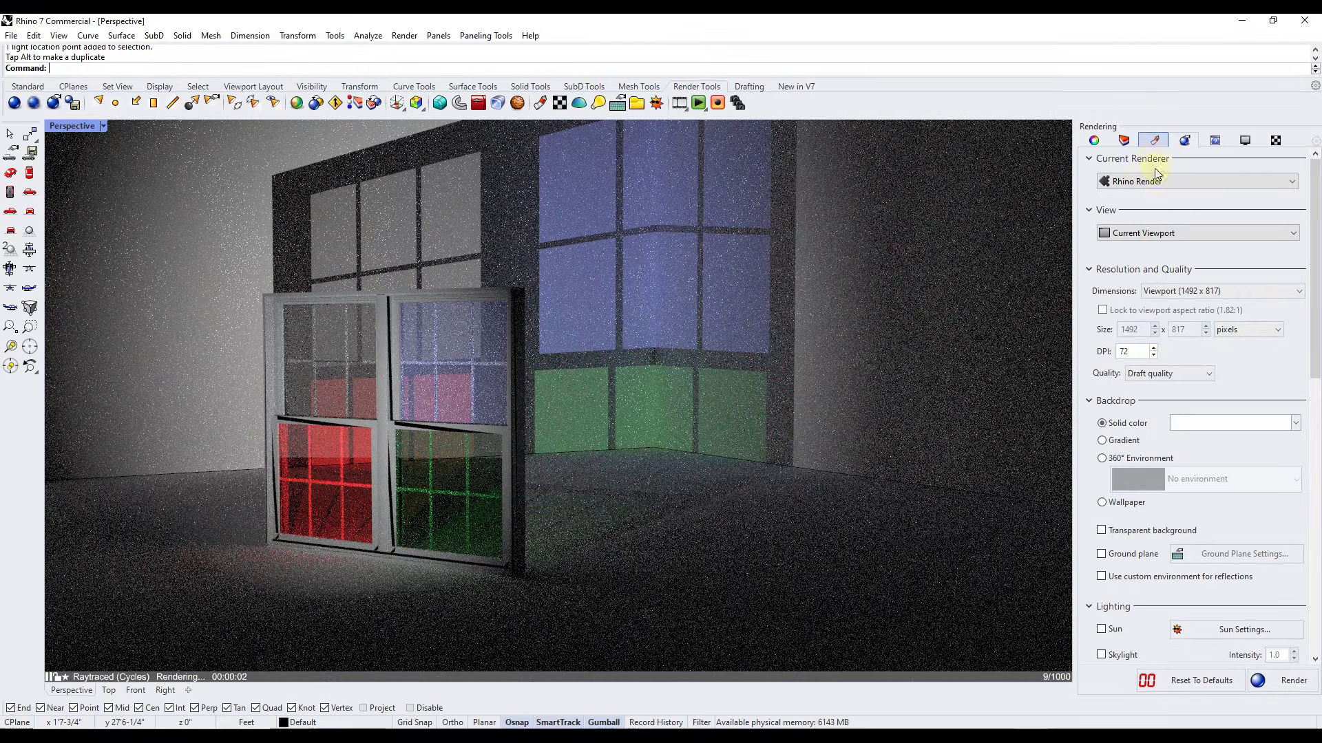
click(1154, 142)
click(1184, 287)
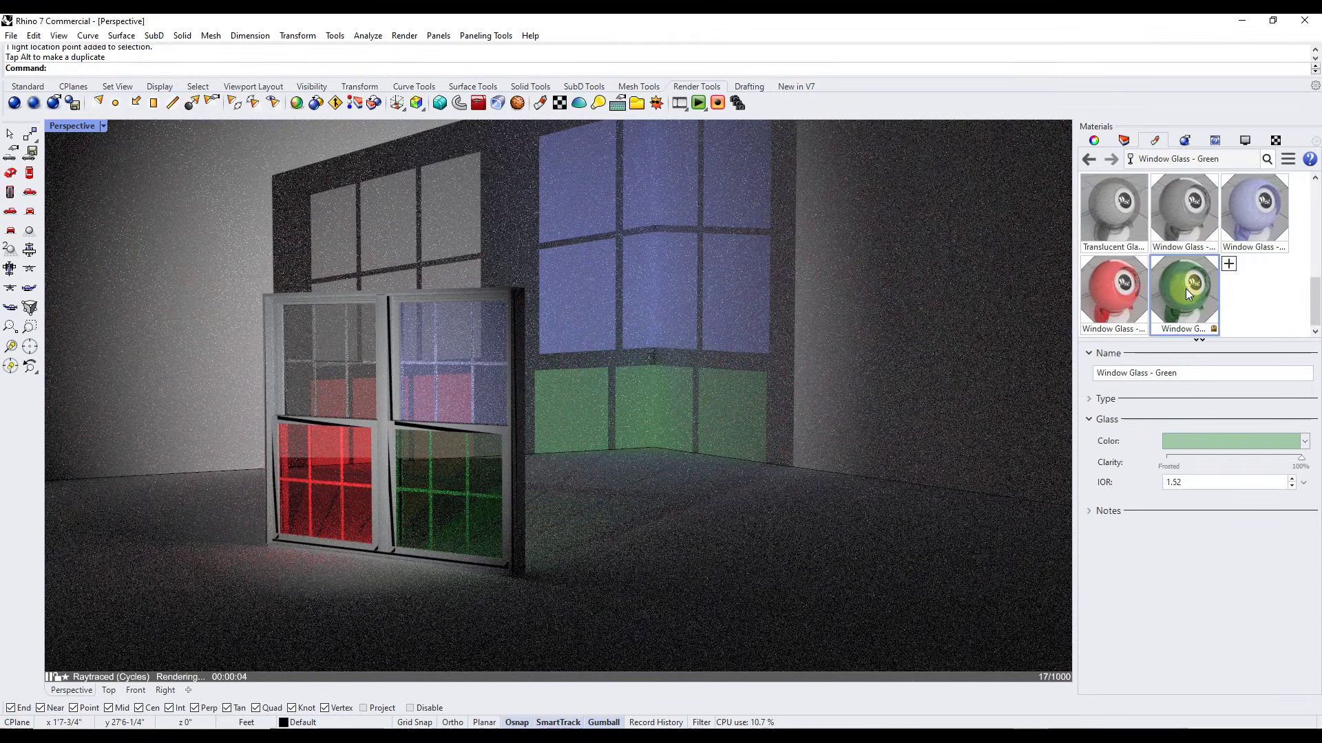
click(1264, 439)
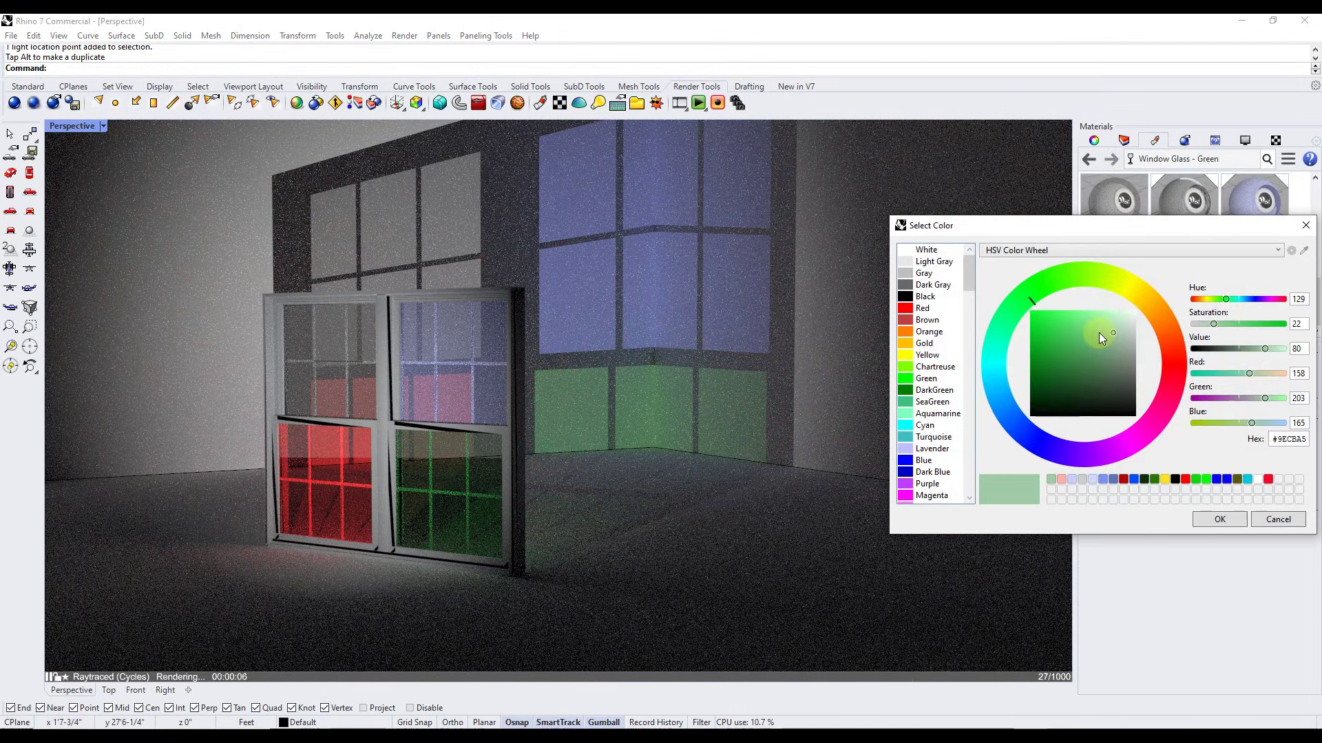
mouse_move(1098, 332)
mouse_down()
mouse_move(1053, 346)
mouse_move(1046, 404)
mouse_up()
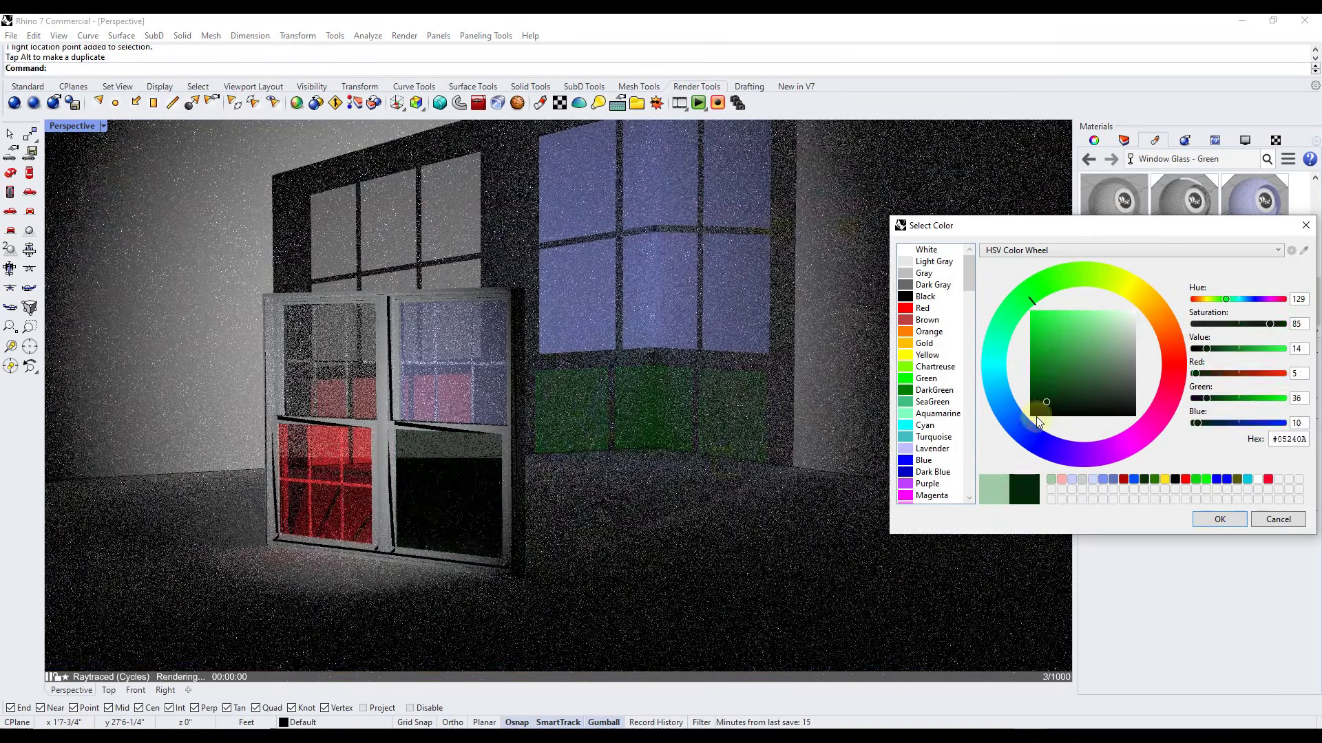
click(1093, 367)
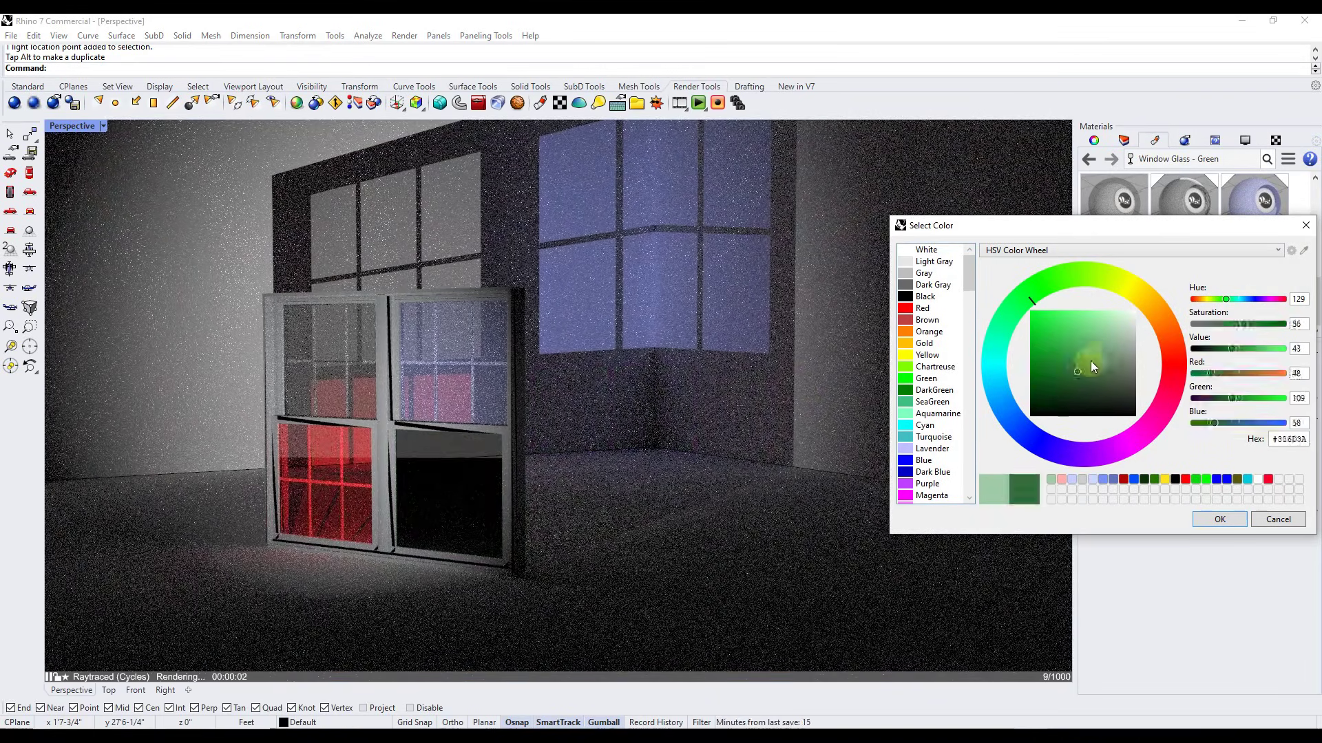
drag(1093, 367, 1104, 331)
key(Return)
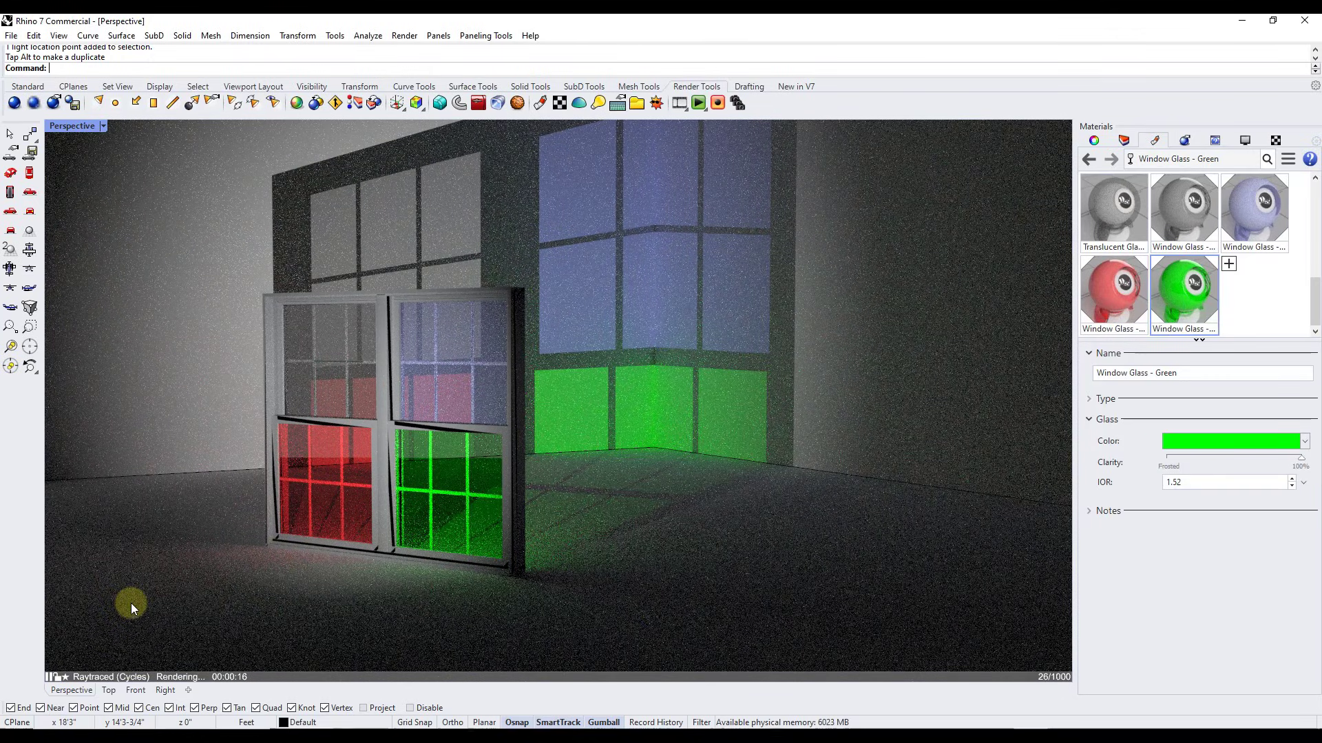